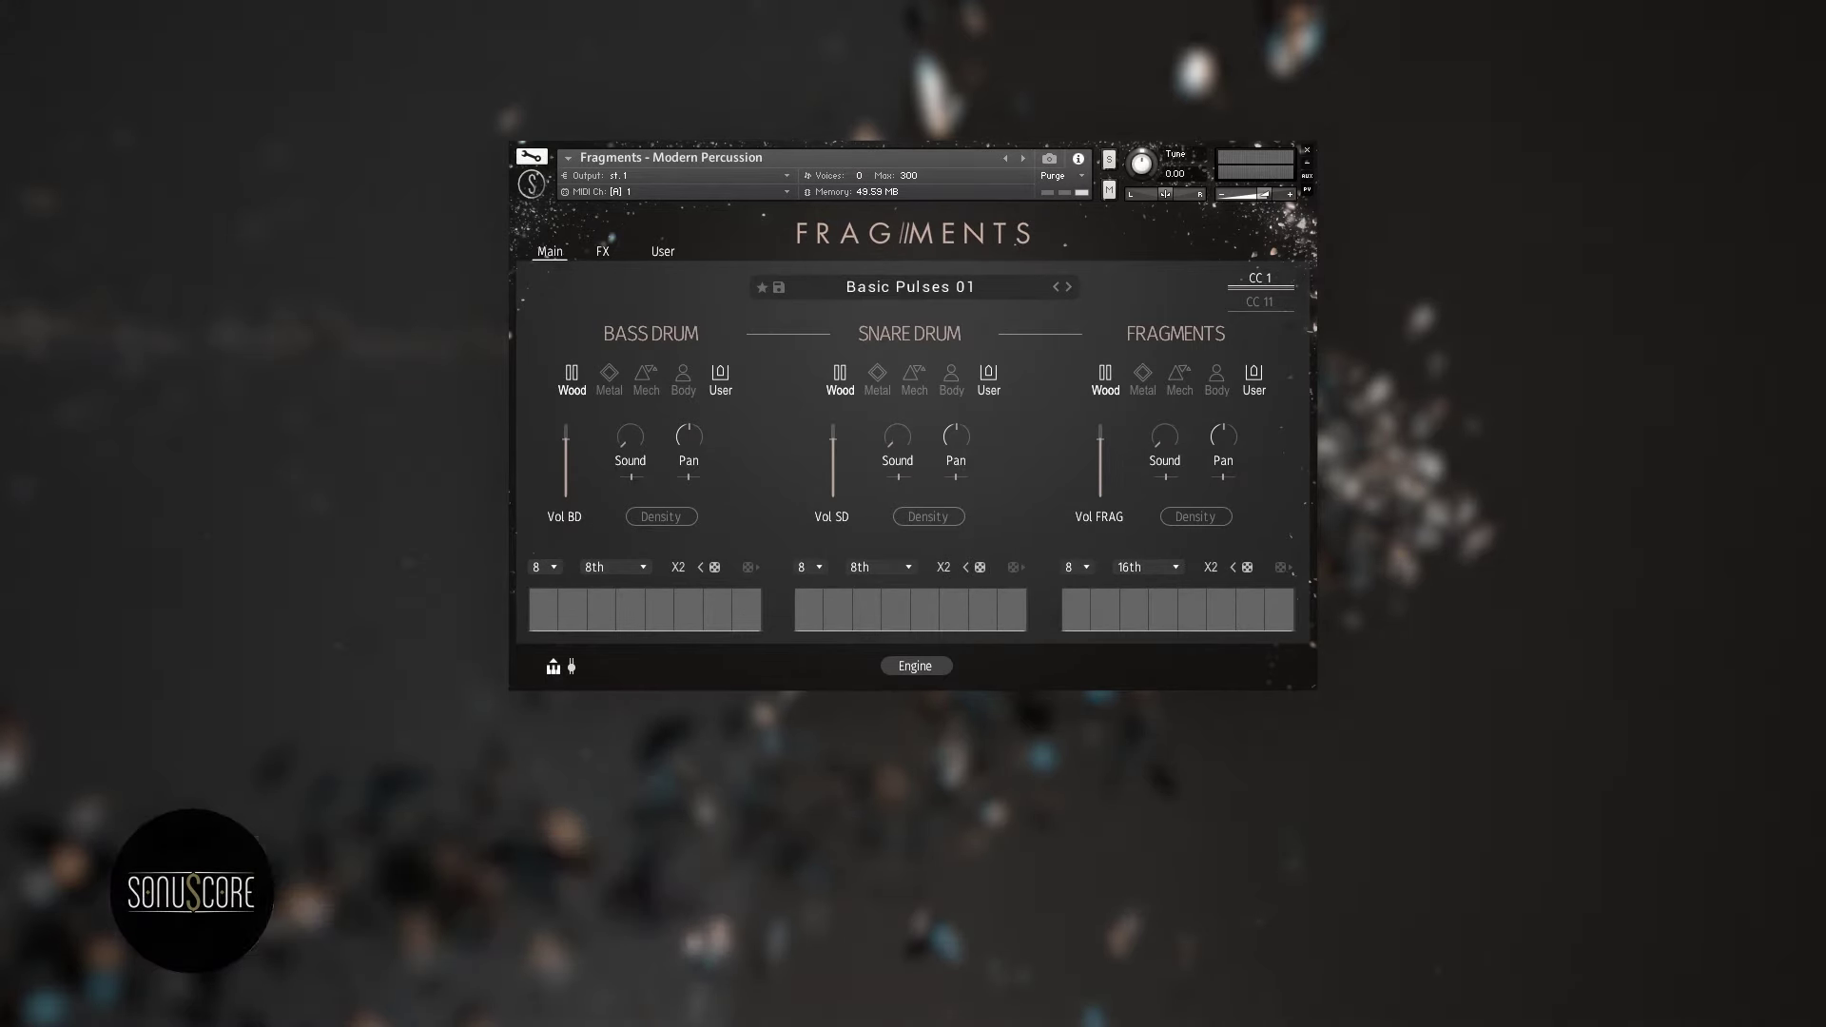
# Look through the FX and User pages, then return to the main page
pyautogui.click(620, 255)
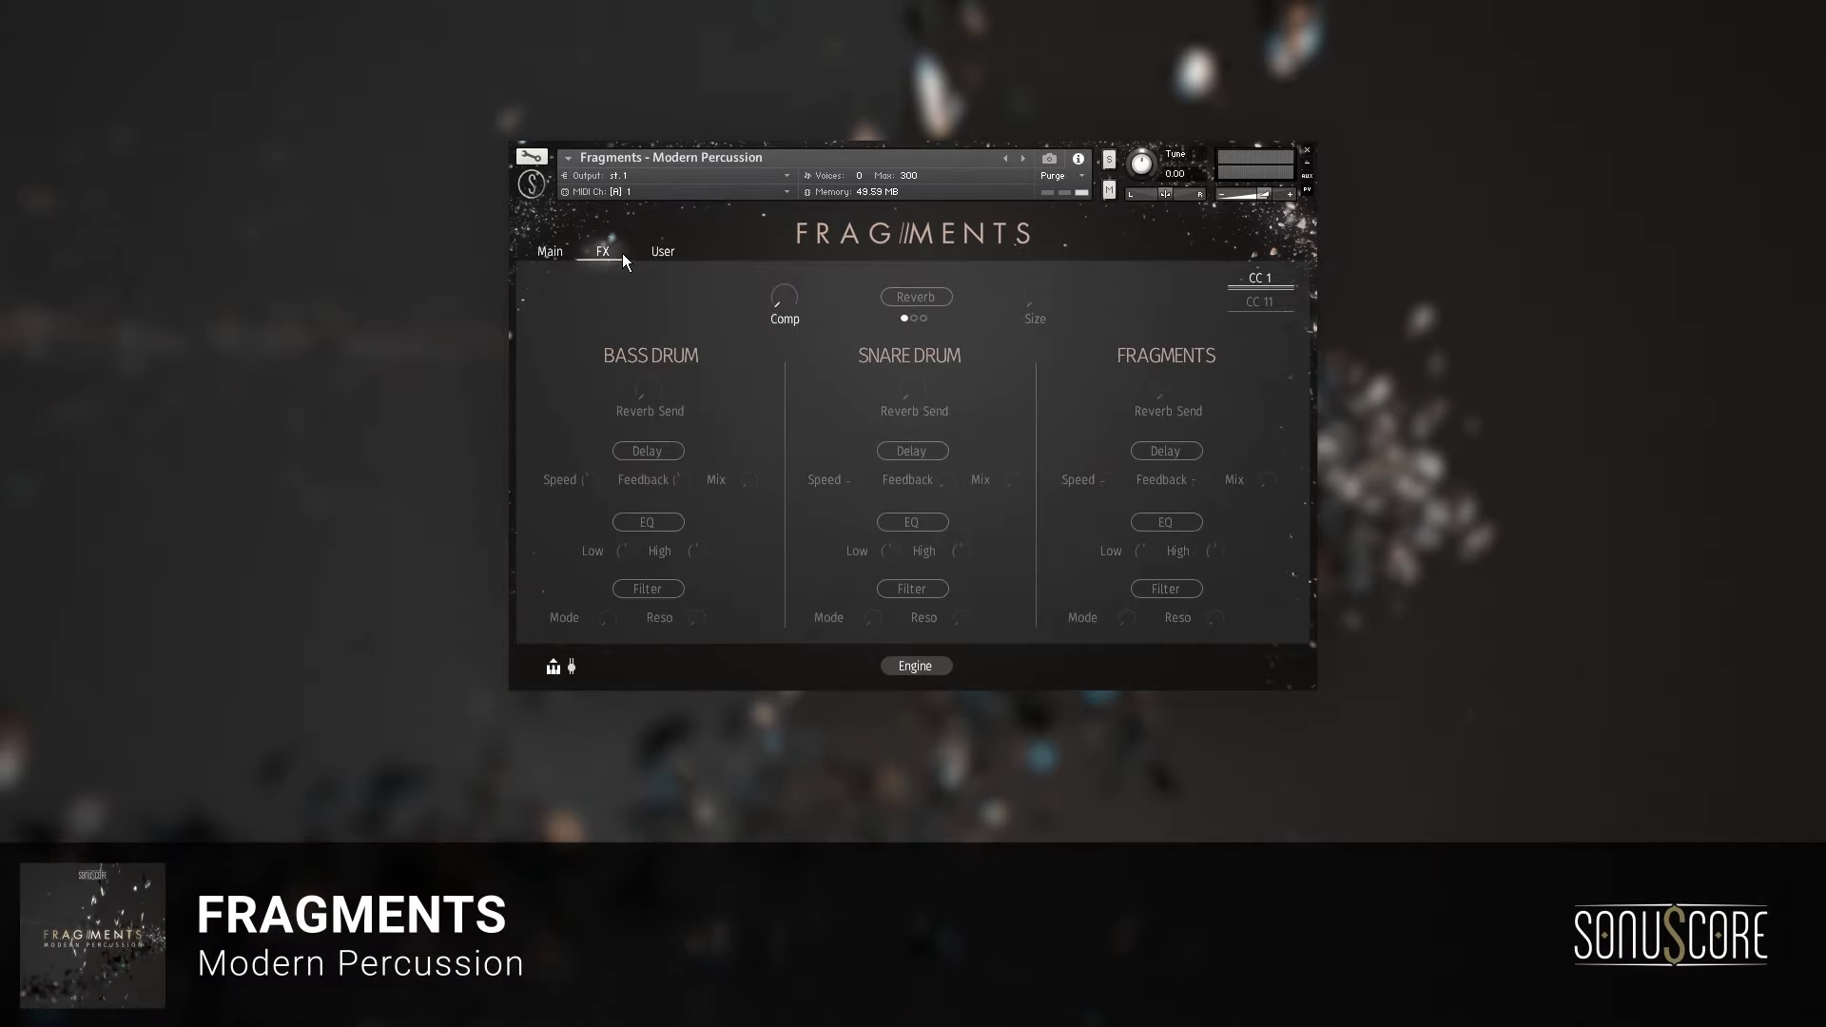
pyautogui.click(659, 255)
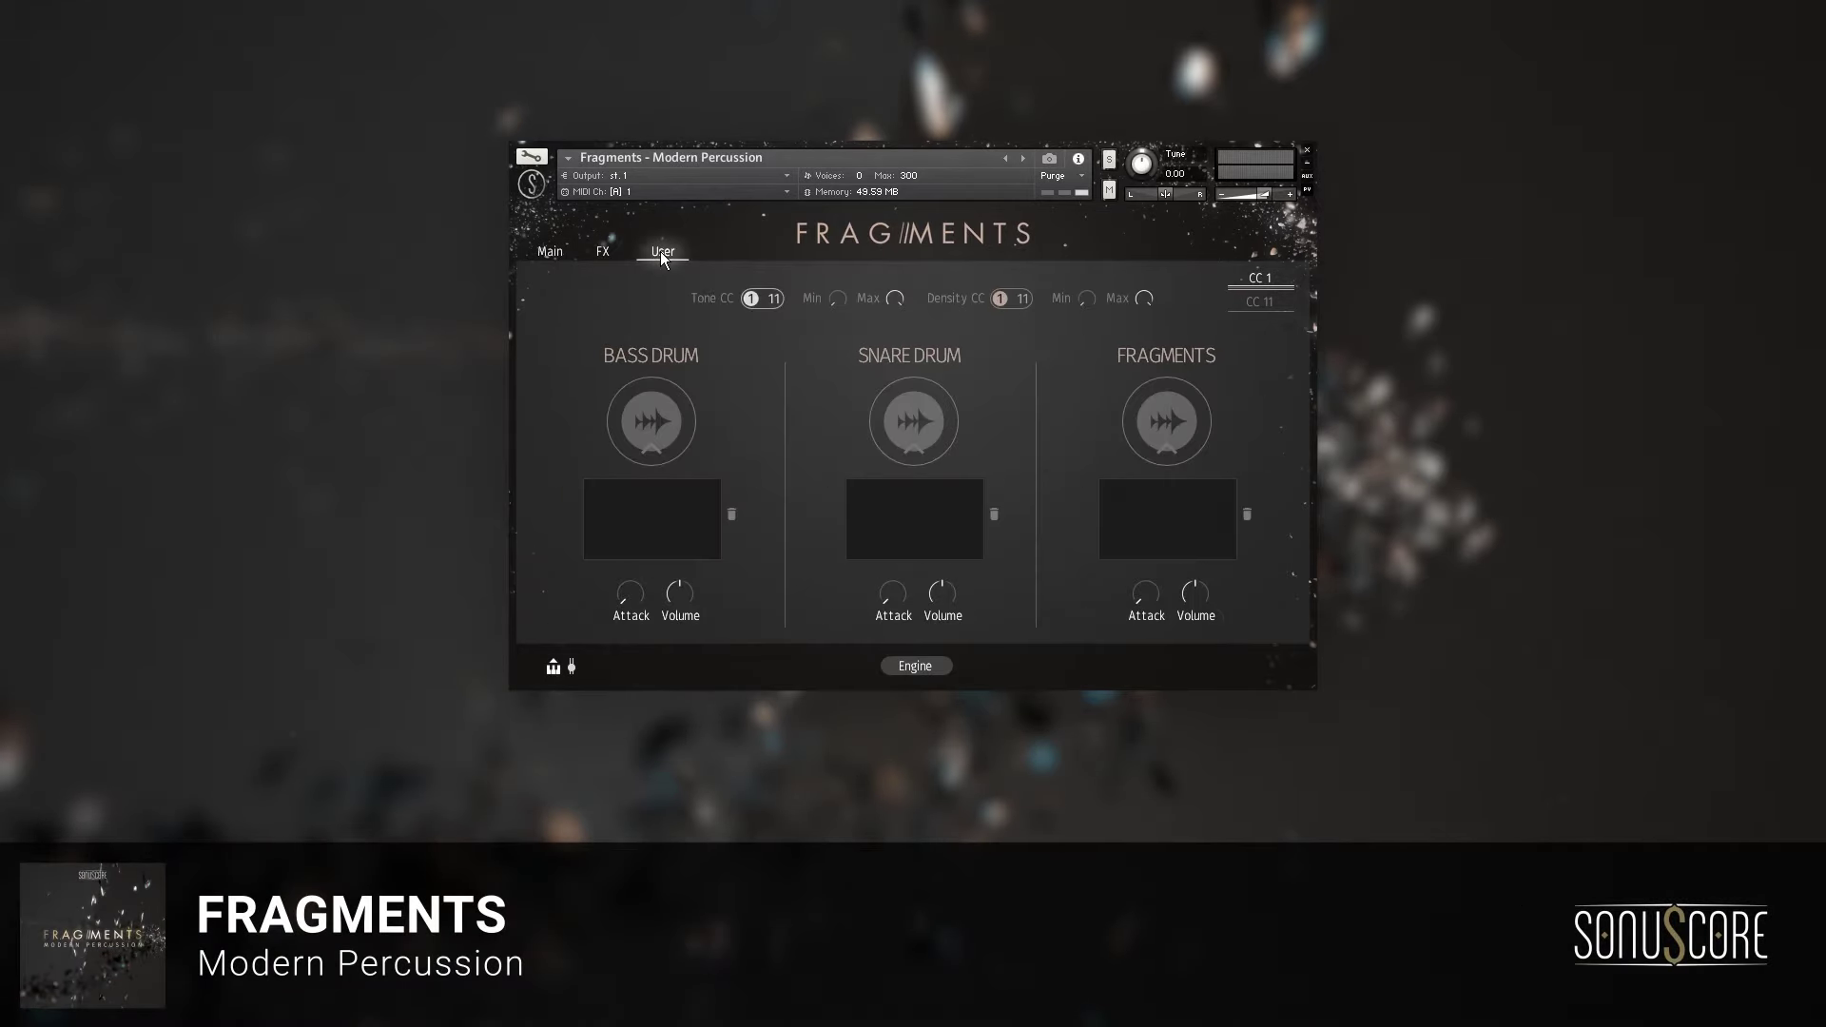
pyautogui.click(604, 255)
pyautogui.click(550, 254)
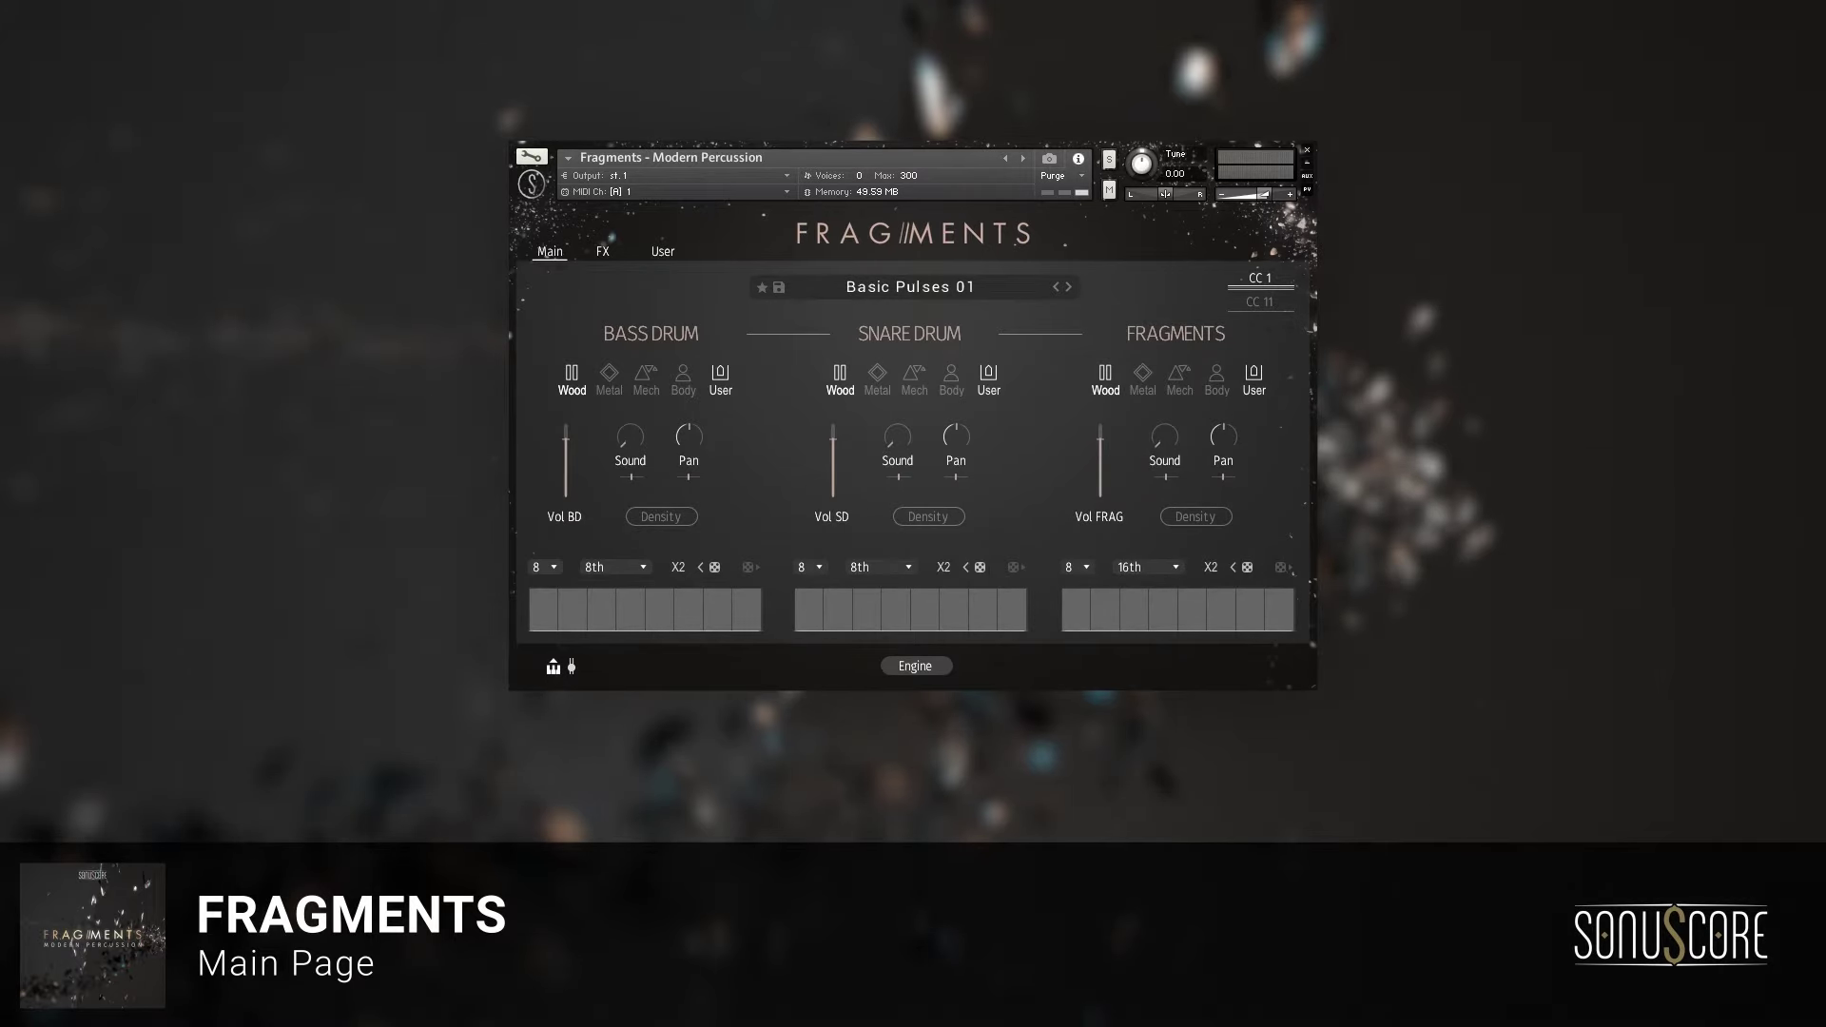
# Activate two bass drum steps, one snare step and three Fragments steps, one at lower velocity
pyautogui.click(659, 592)
pyautogui.click(721, 607)
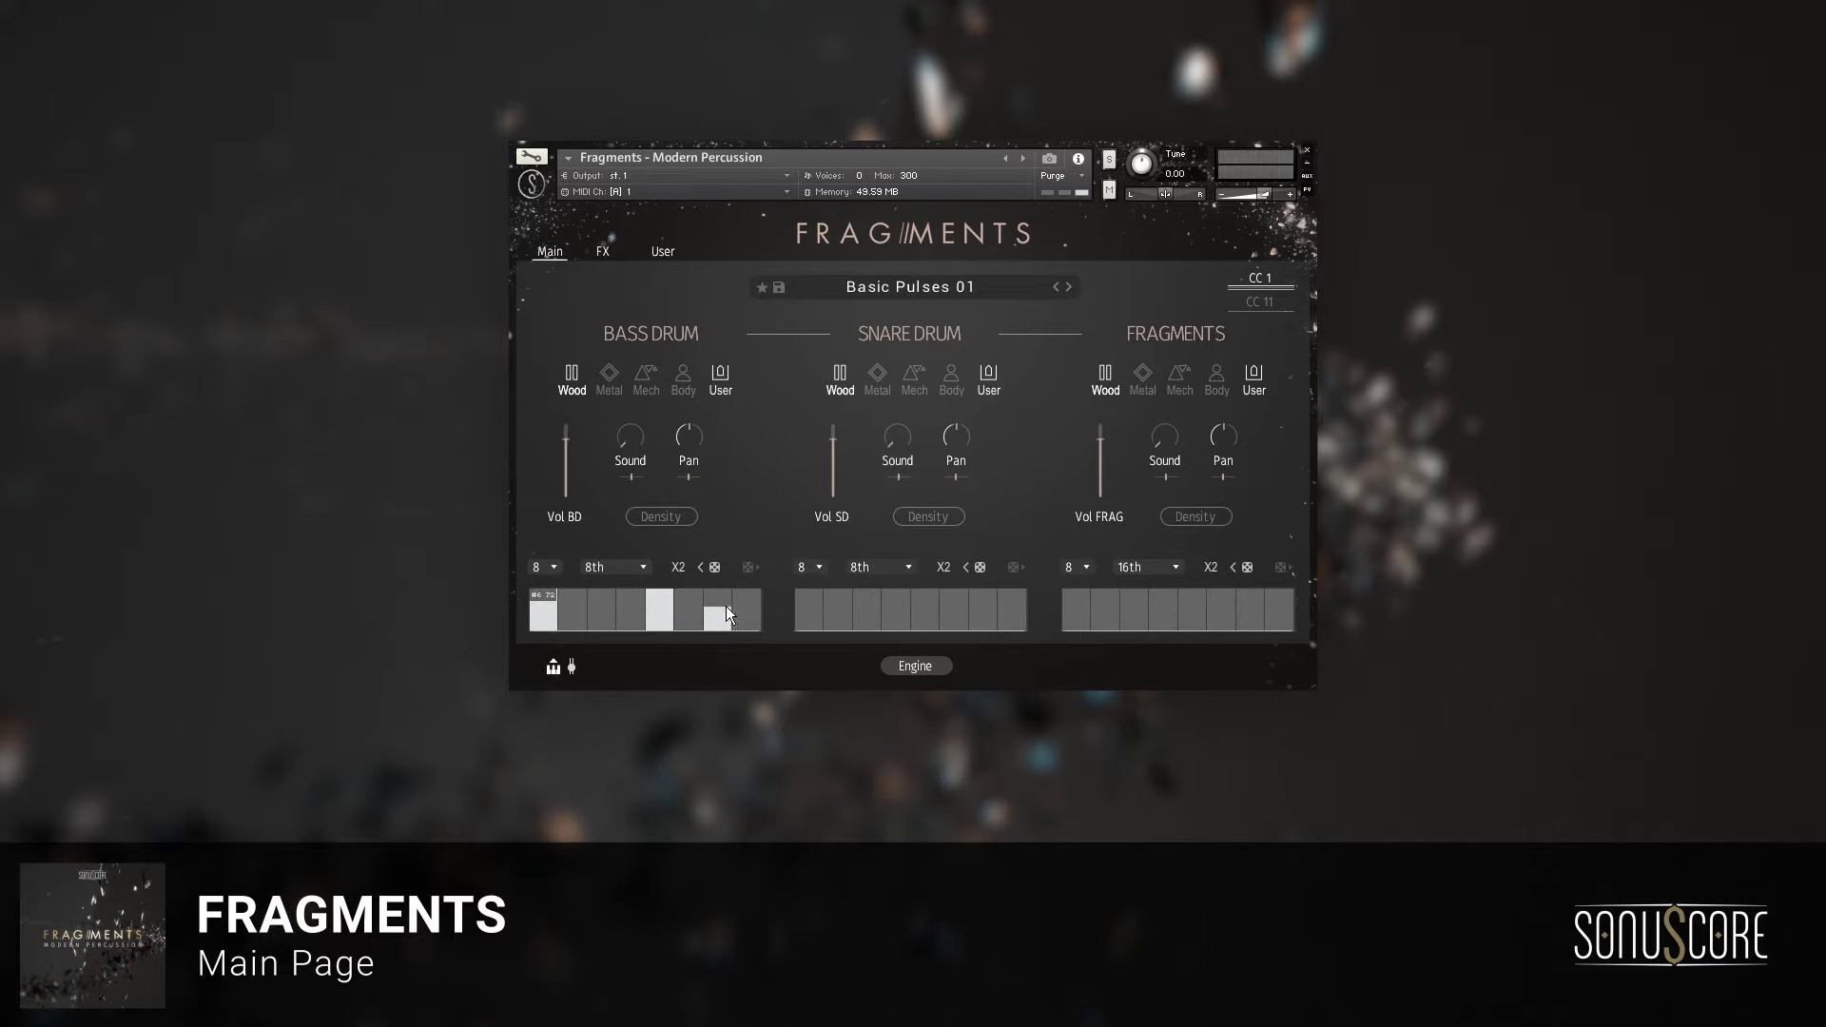
pyautogui.click(899, 595)
pyautogui.click(1077, 596)
pyautogui.click(1134, 603)
pyautogui.click(1192, 604)
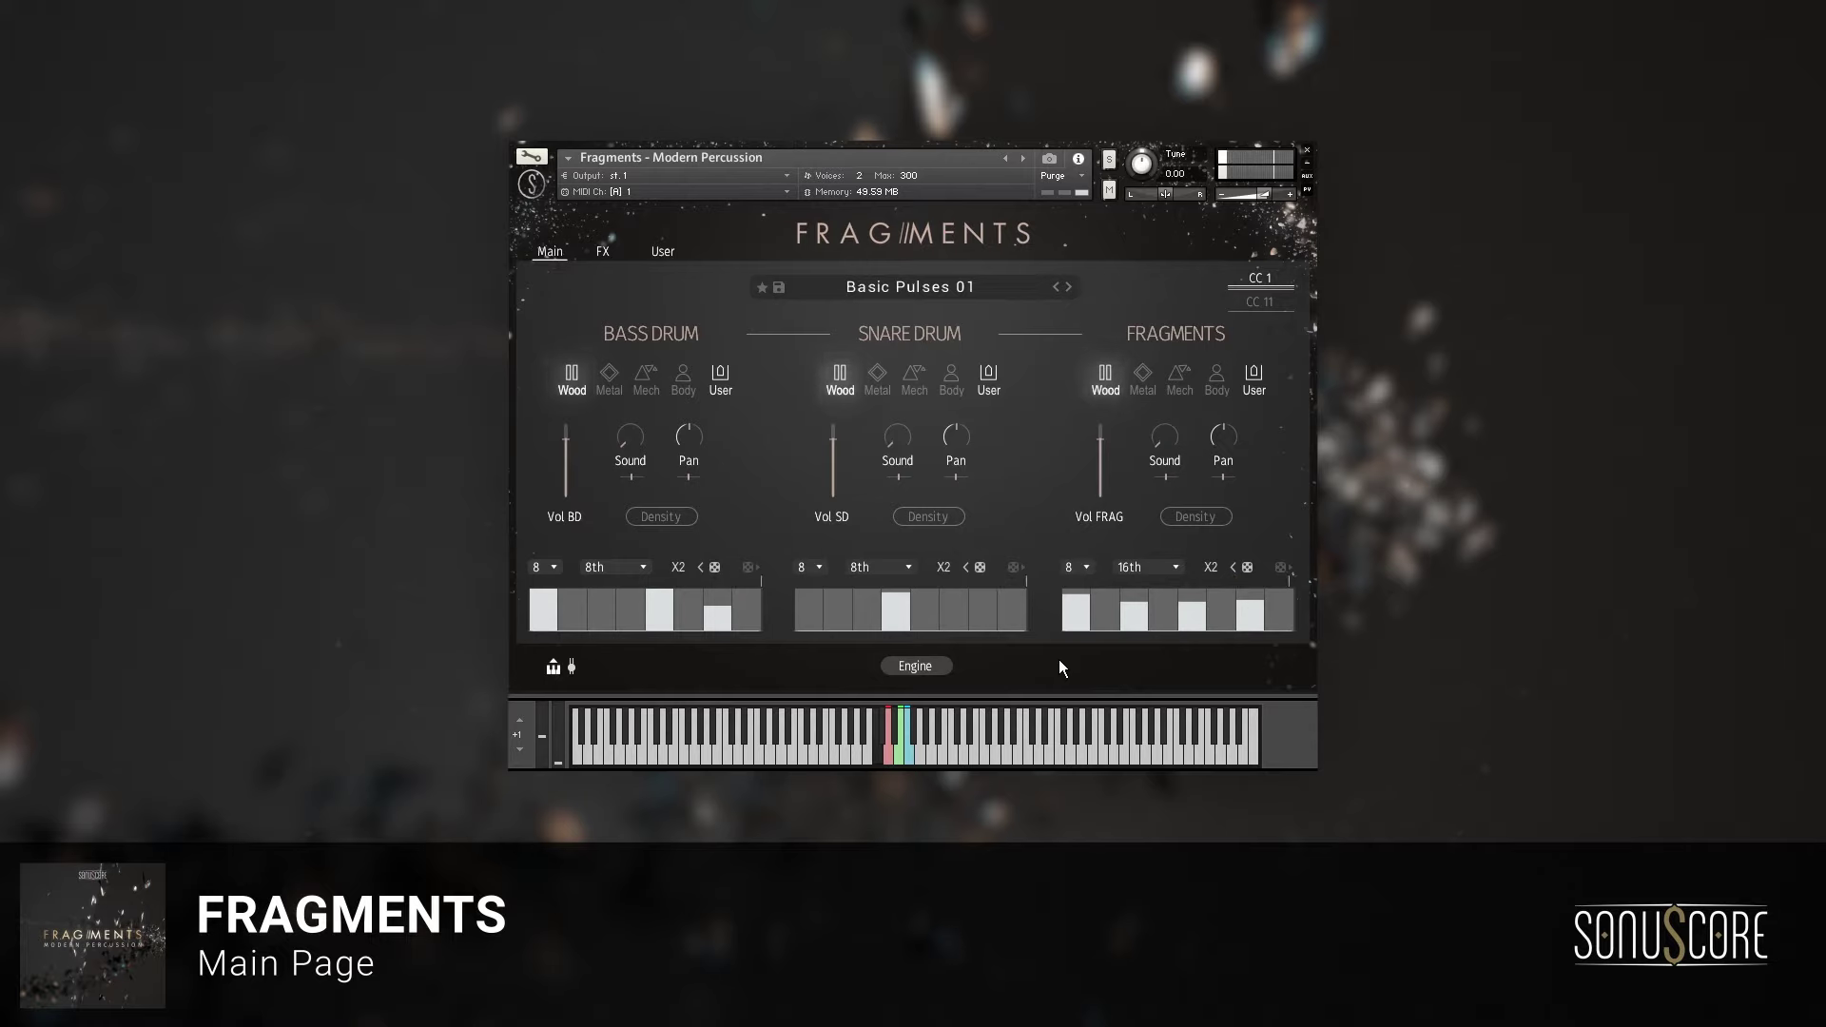
# Set the Fragments layers to Wood and Body, turning Metal and Mech off
pyautogui.click(1217, 376)
pyautogui.click(1185, 381)
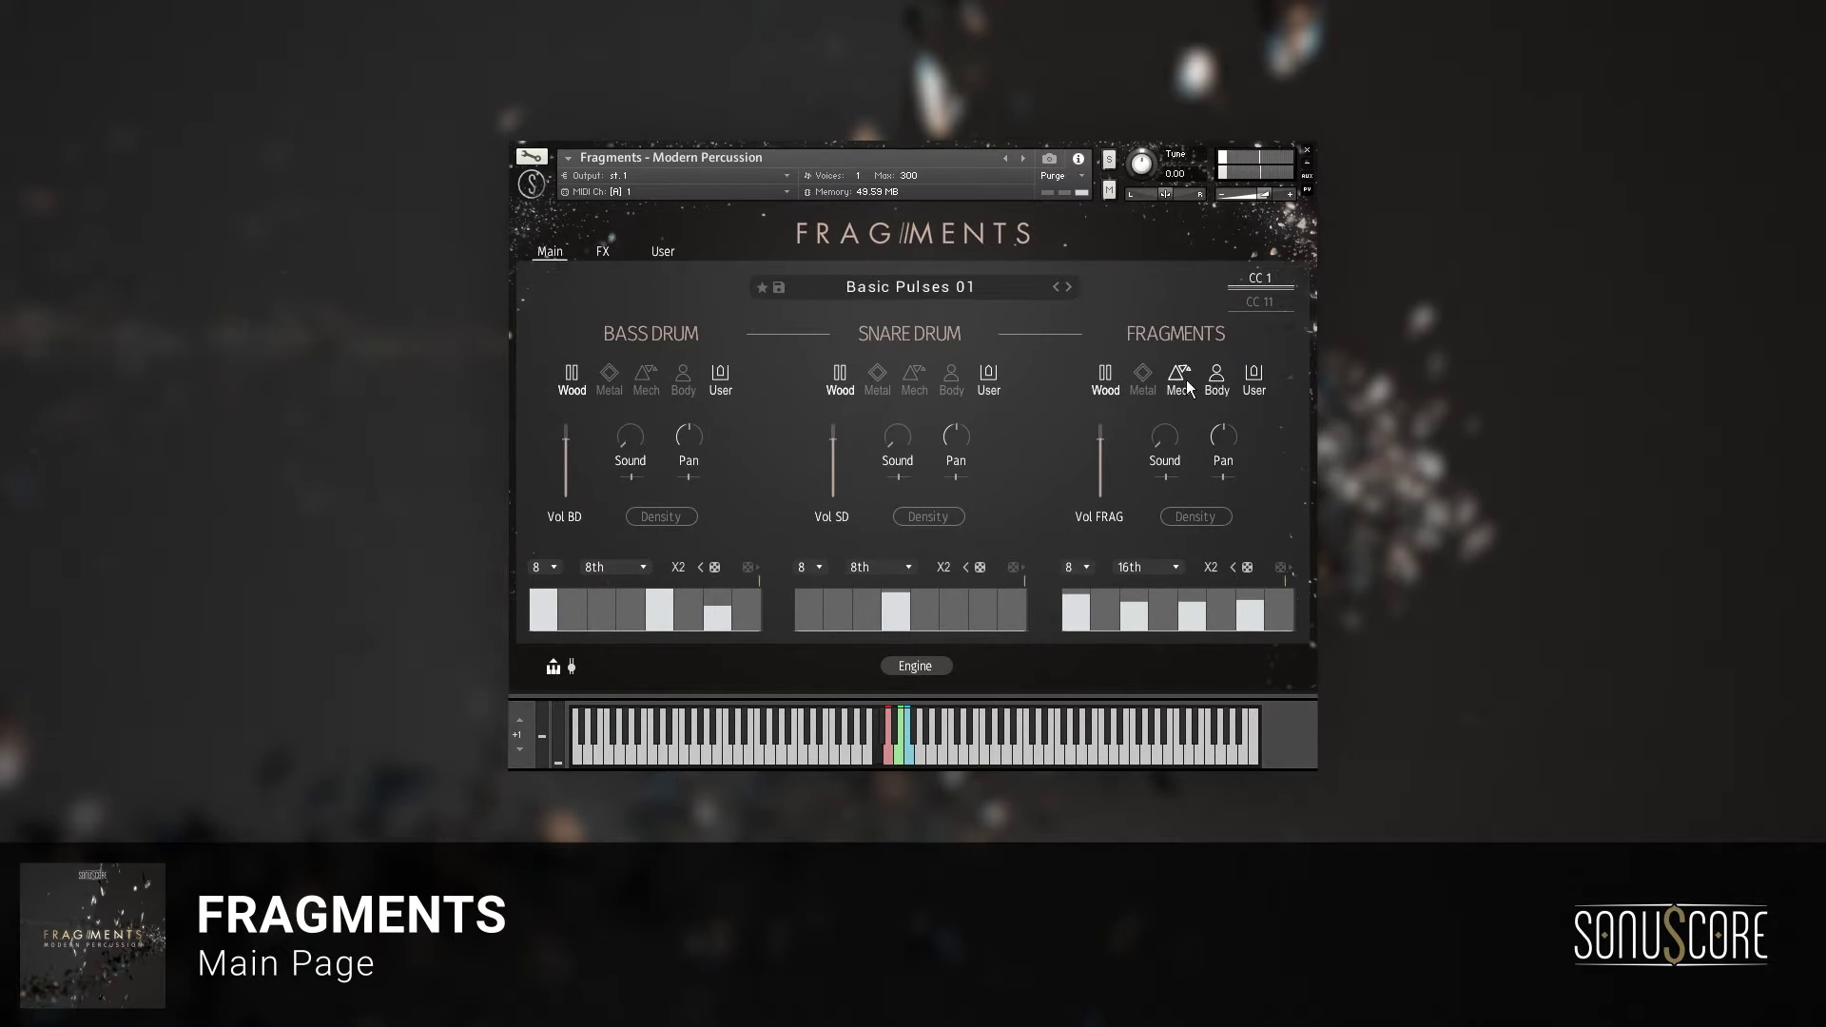
pyautogui.click(1143, 376)
pyautogui.click(1179, 376)
# Give the bass drum the Body layer and the snare Metal and Mech, removing Wood from both
pyautogui.click(947, 376)
pyautogui.click(842, 385)
pyautogui.click(683, 377)
pyautogui.click(576, 377)
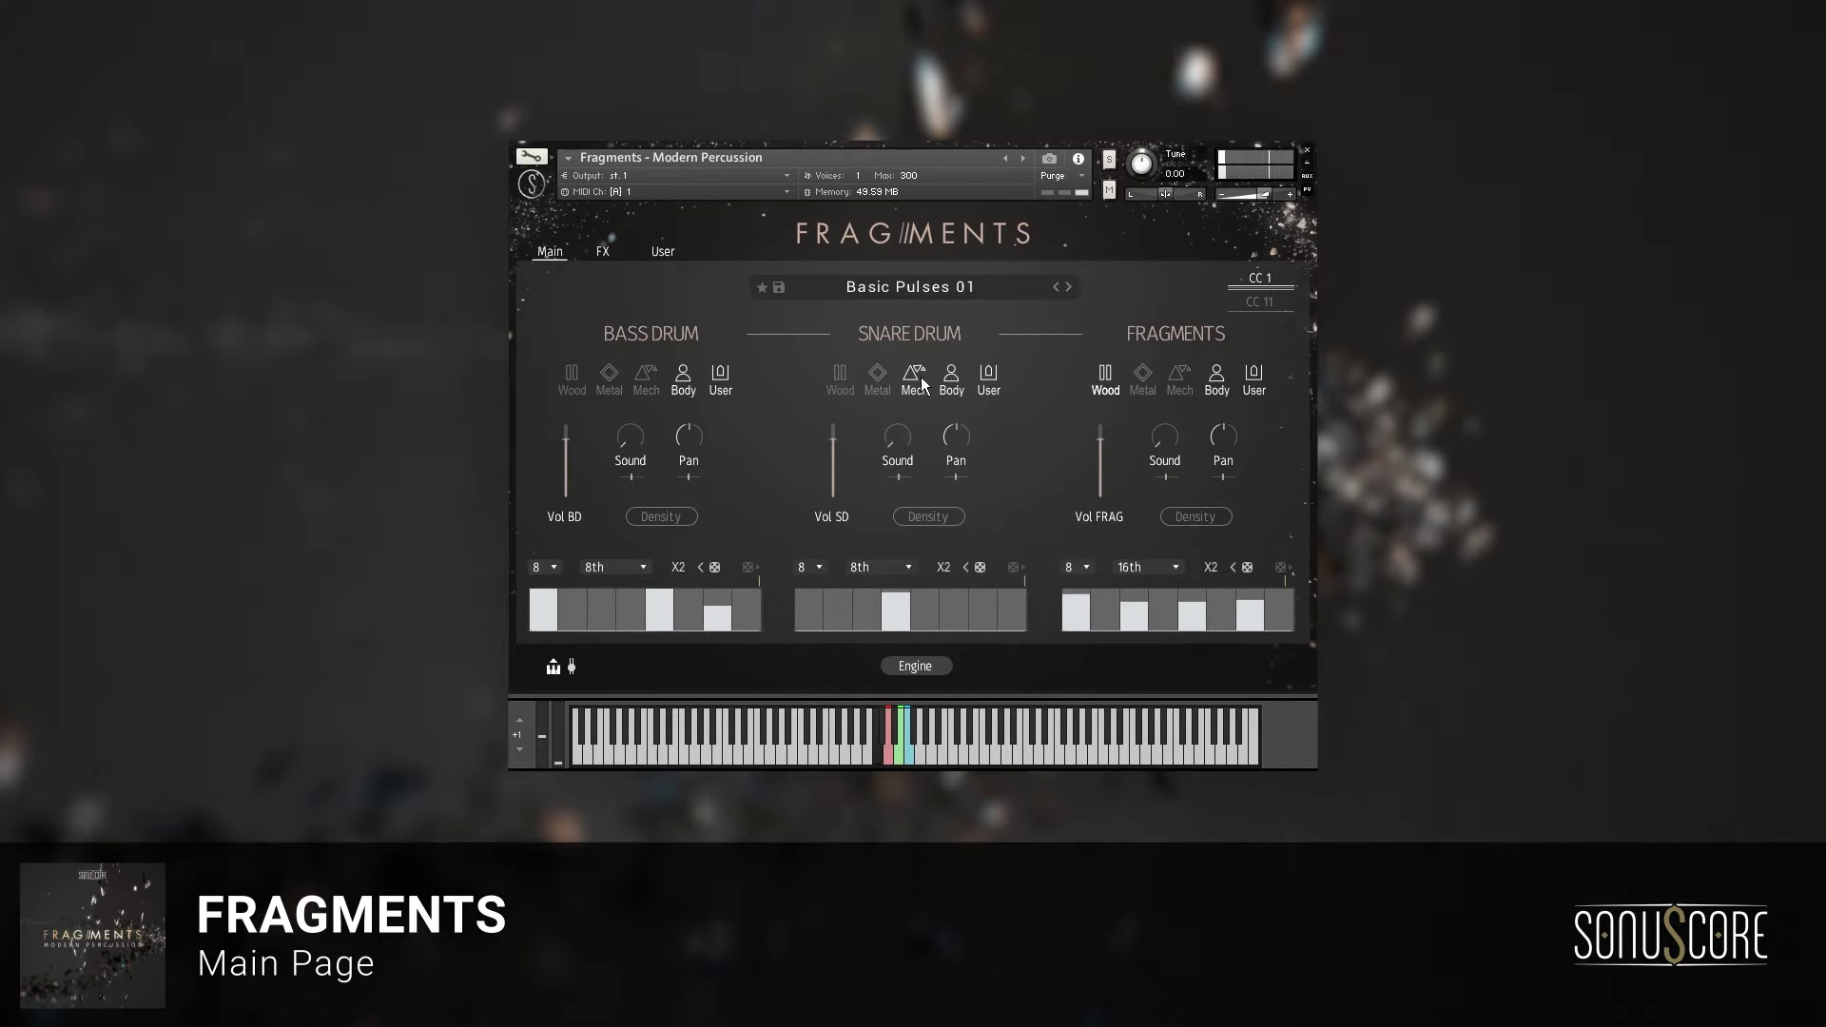
pyautogui.click(877, 377)
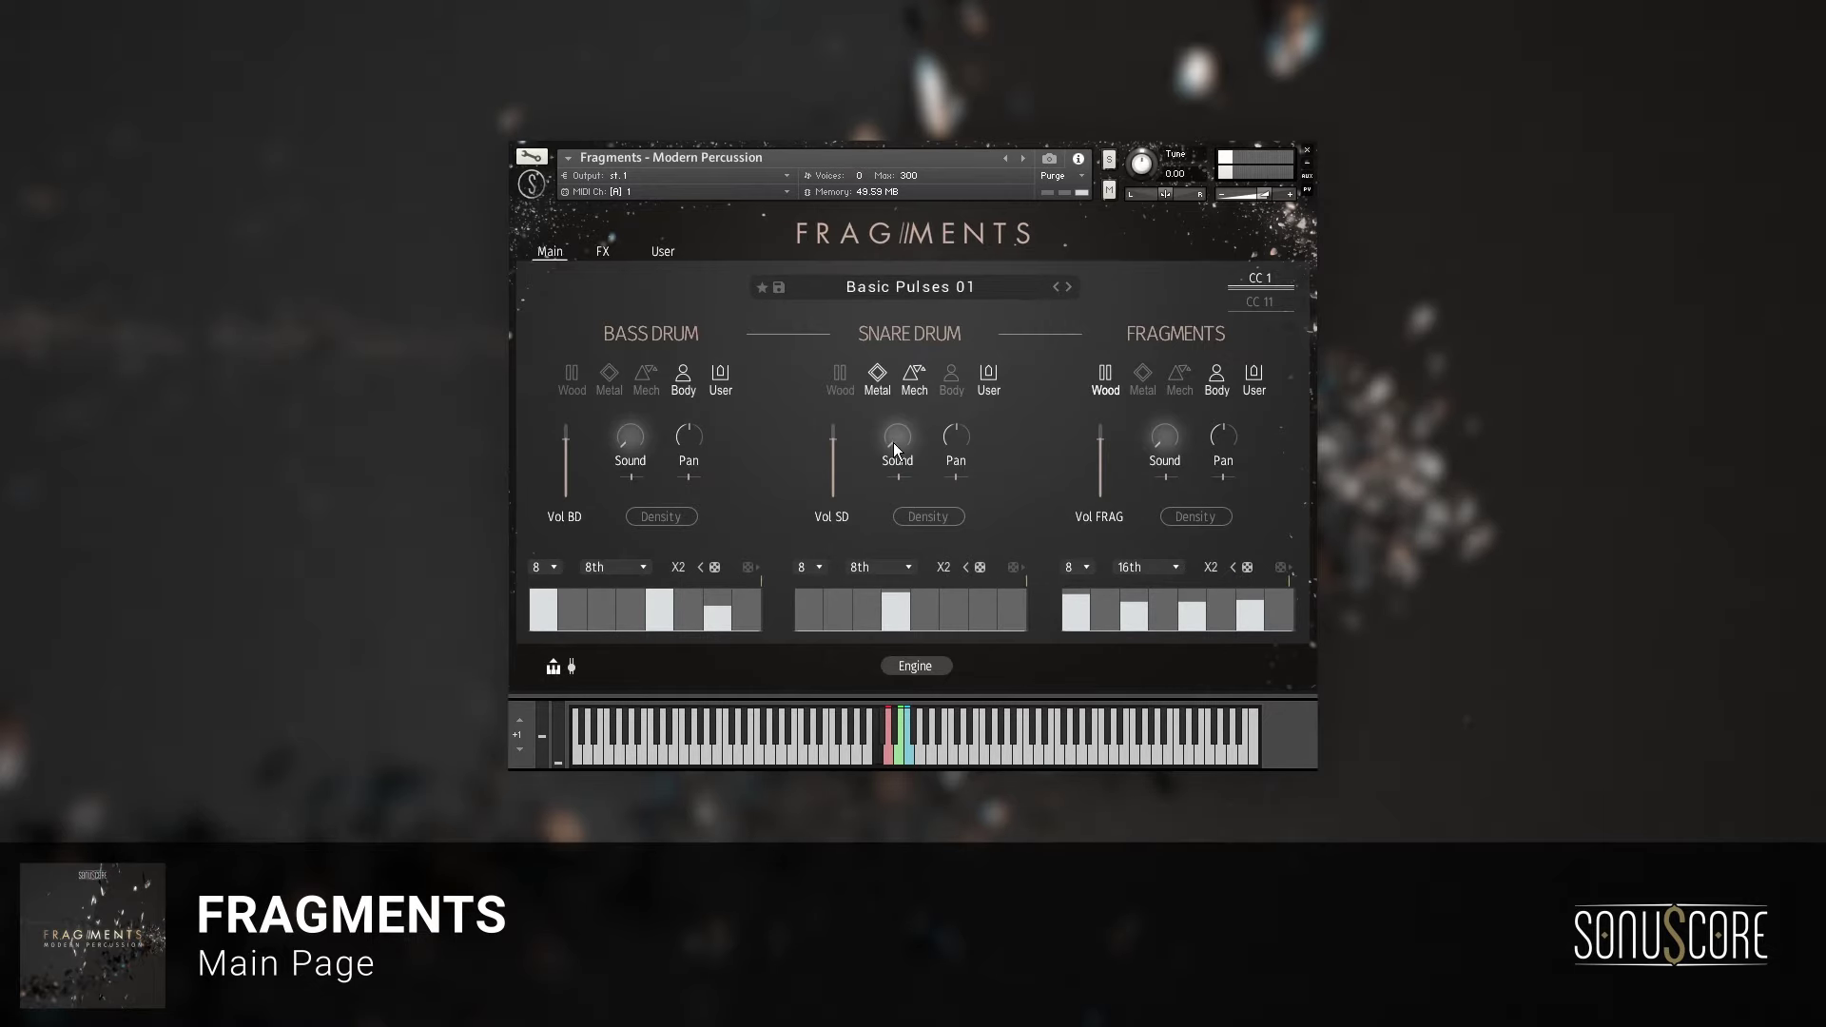
# Set snare Sound 3, Fragments Sound 4, snare volume 0.6 dB, and Fragments pan 100L–100R
pyautogui.moveTo(896, 439); pyautogui.dragTo(905, 420)
pyautogui.moveTo(928, 440); pyautogui.dragTo(915, 403)
pyautogui.moveTo(1166, 444); pyautogui.dragTo(1171, 426)
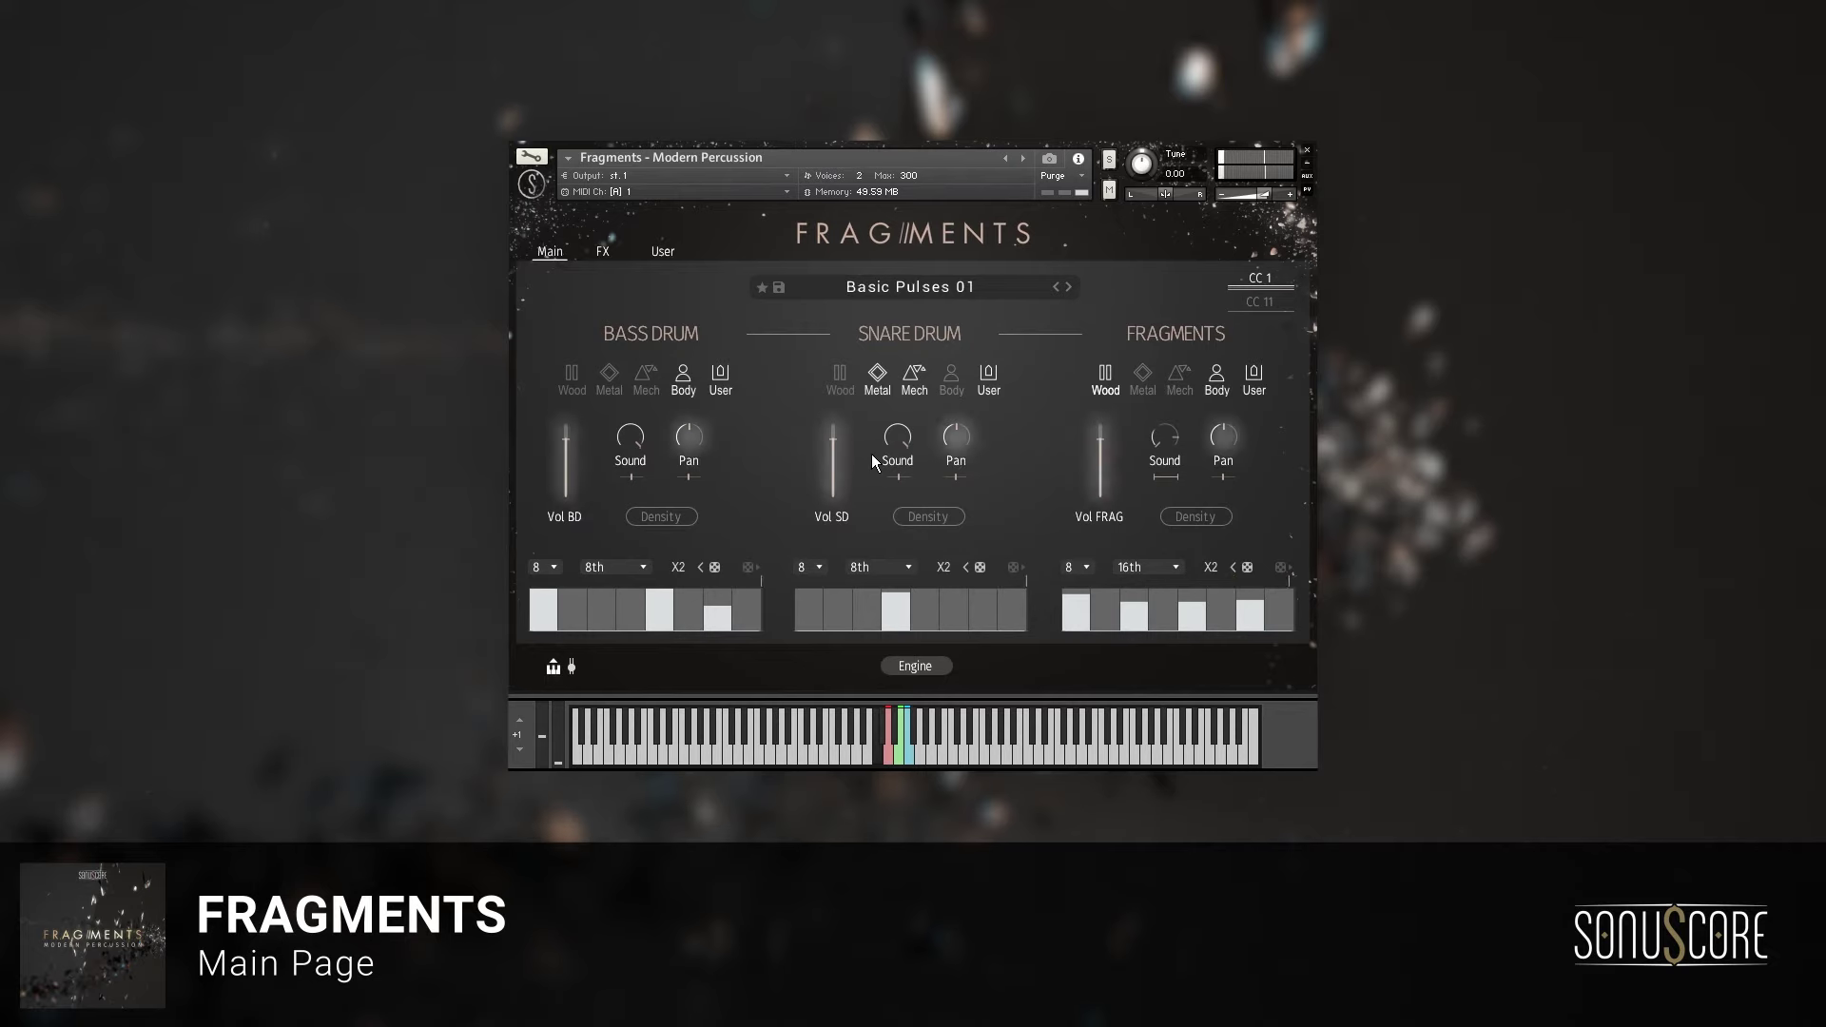
pyautogui.moveTo(837, 434); pyautogui.dragTo(955, 441)
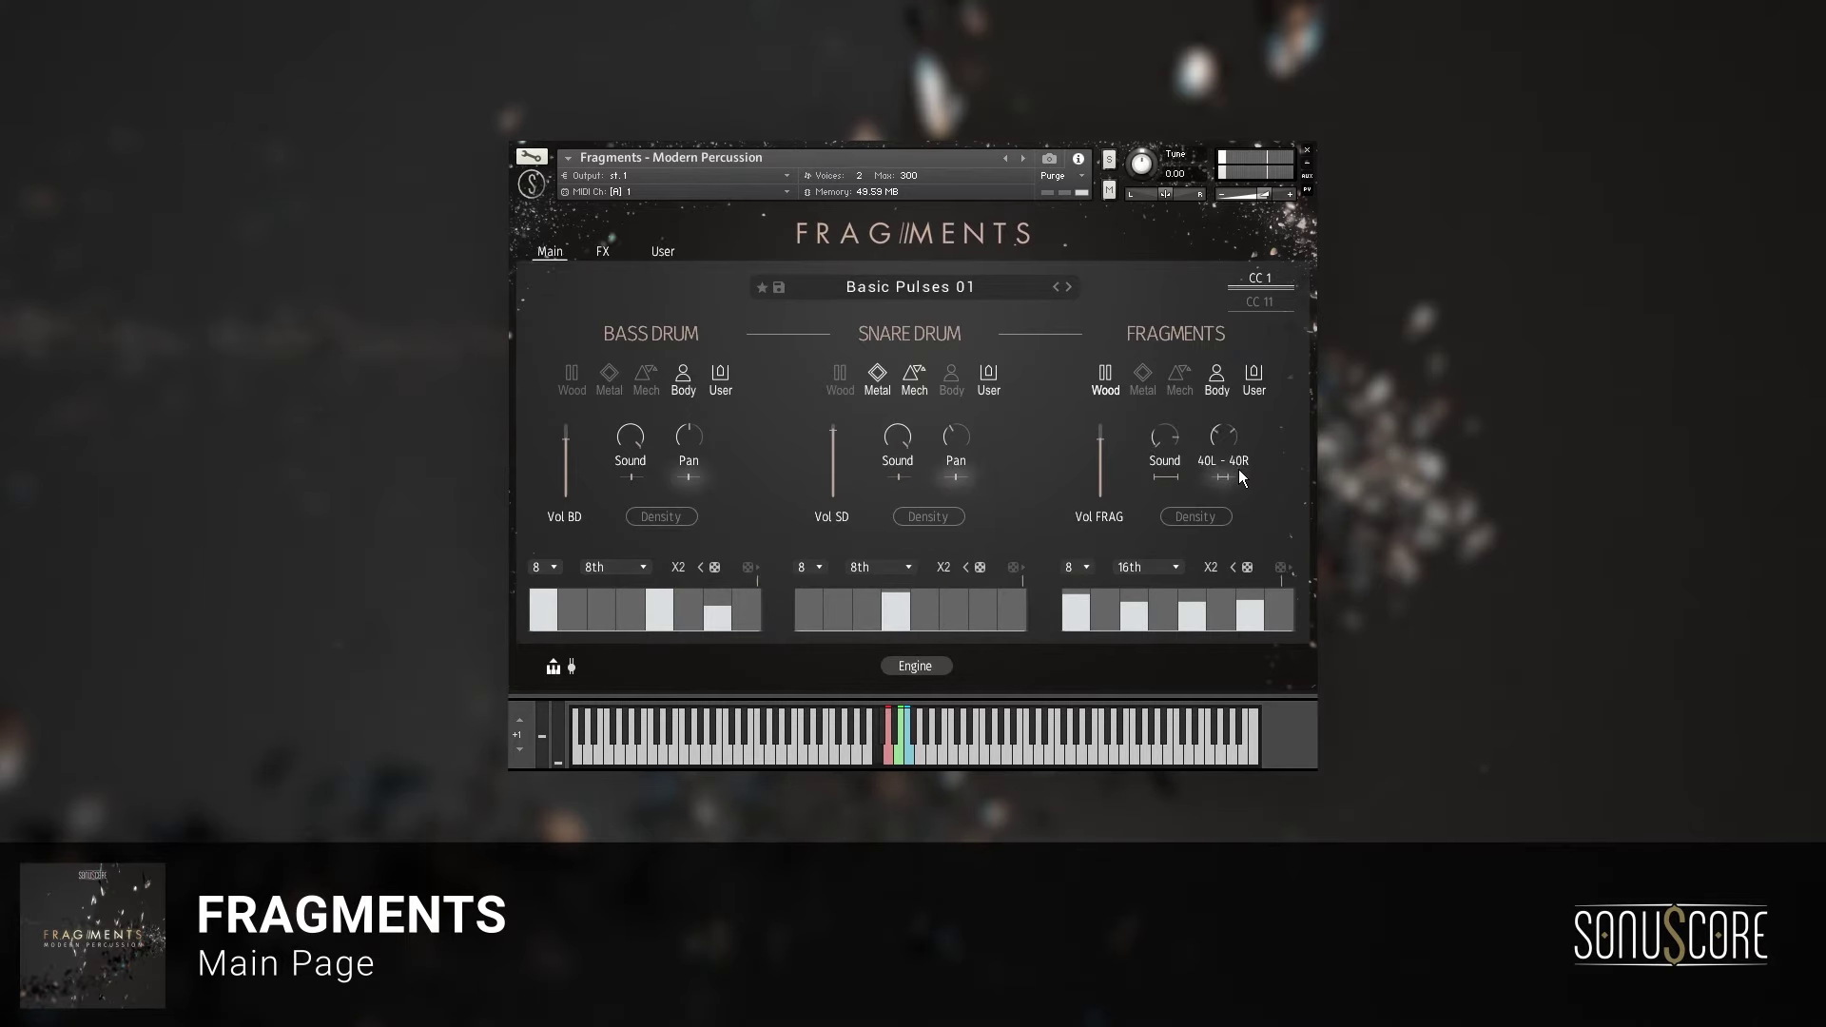
pyautogui.moveTo(1242, 470); pyautogui.dragTo(1251, 461)
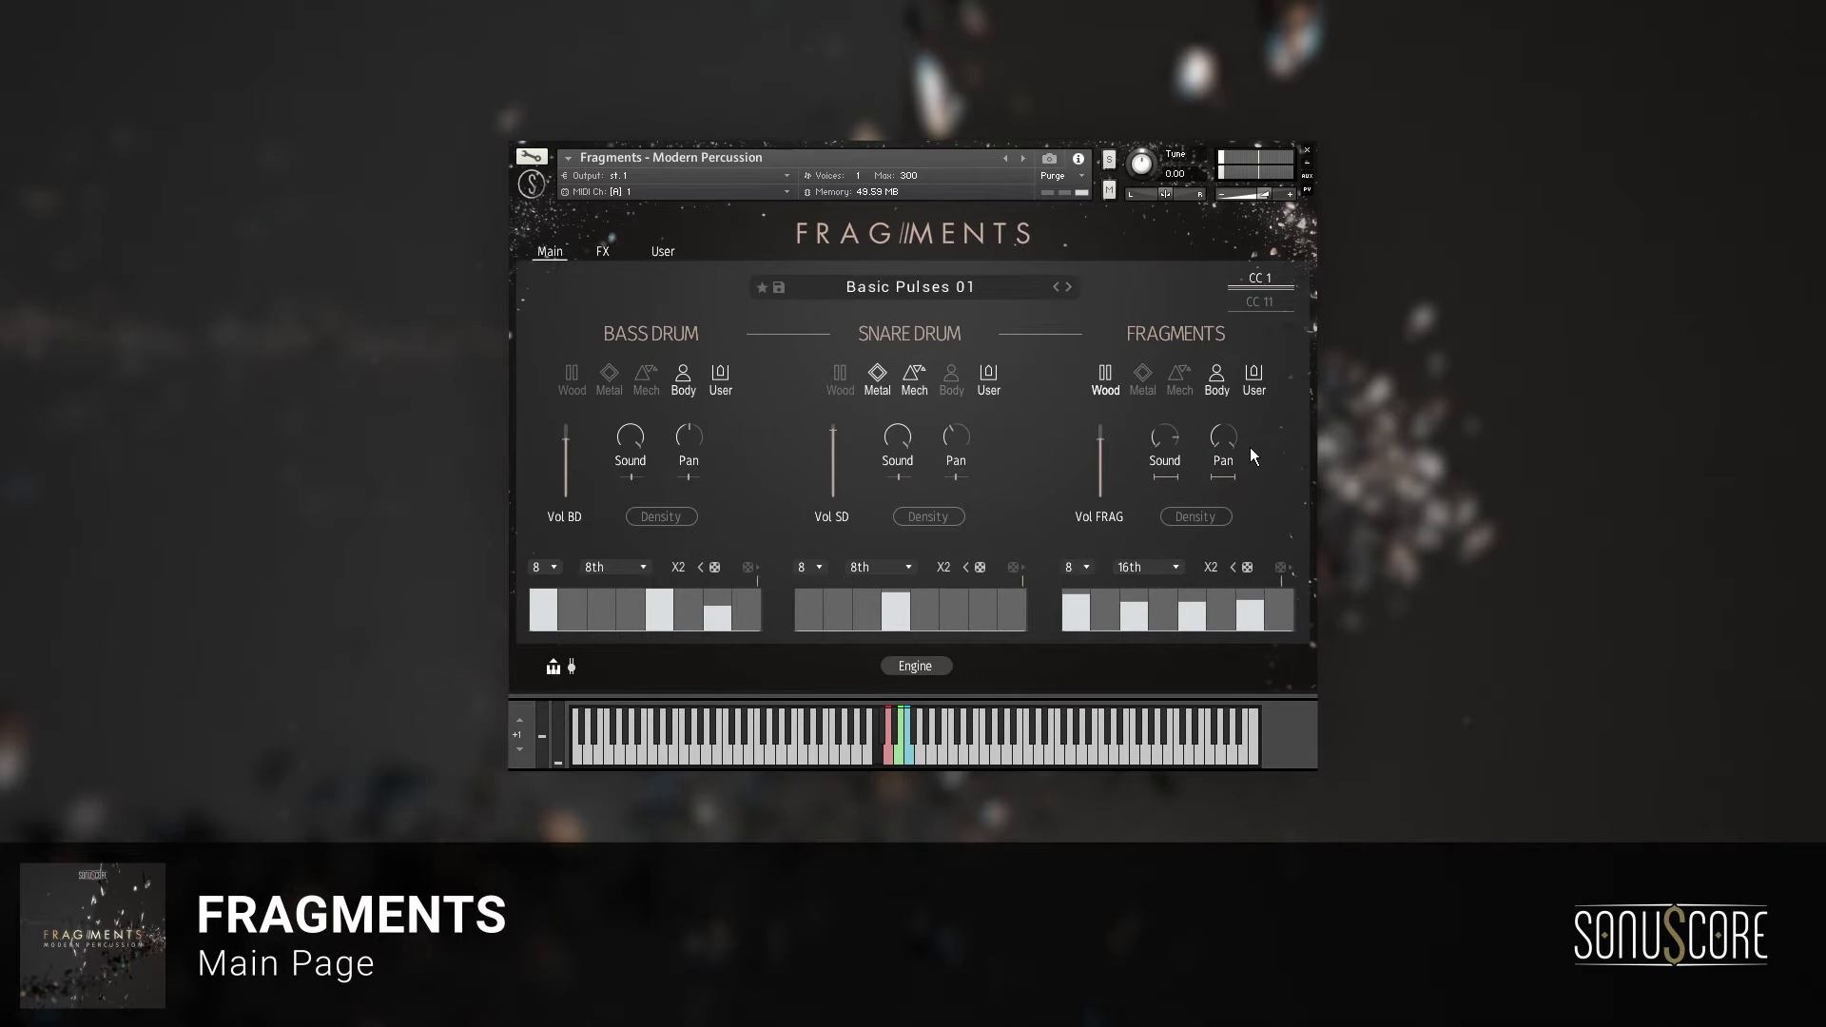
# Enable snare Density, randomize the Fragments pattern with the dice, and show the FX page
pyautogui.click(932, 514)
pyautogui.click(1283, 568)
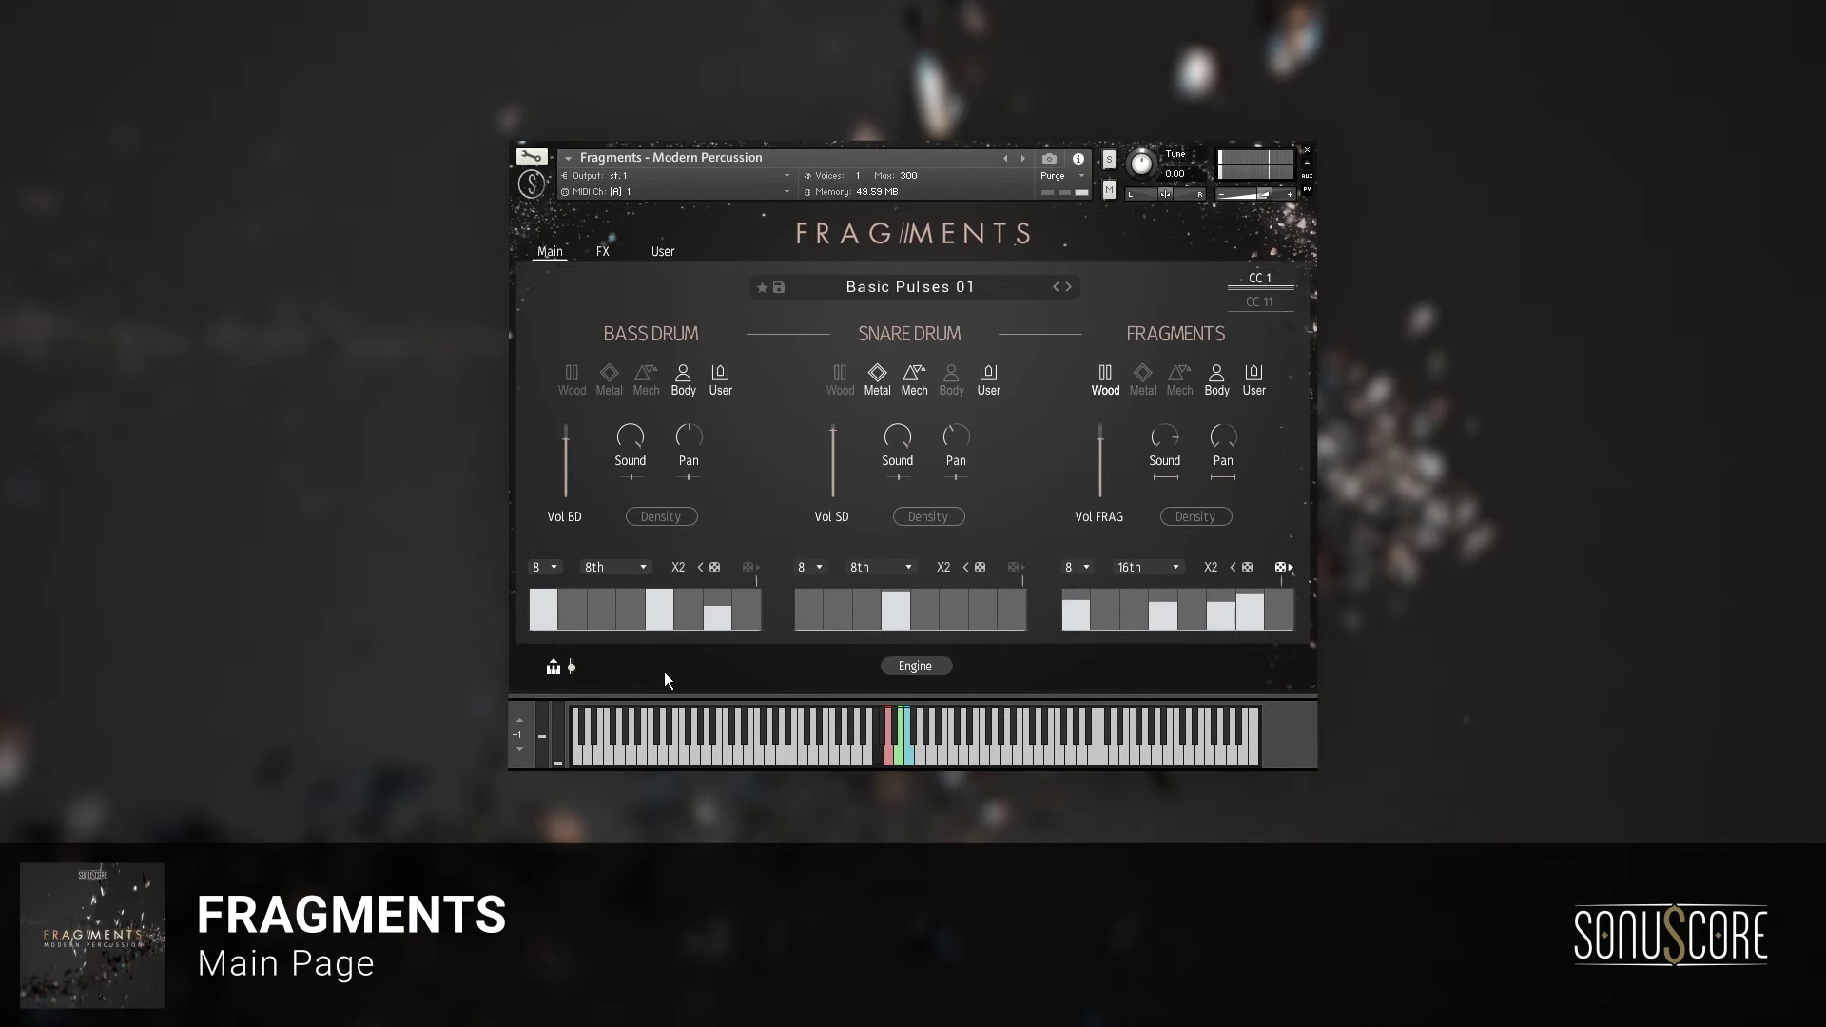
pyautogui.click(600, 253)
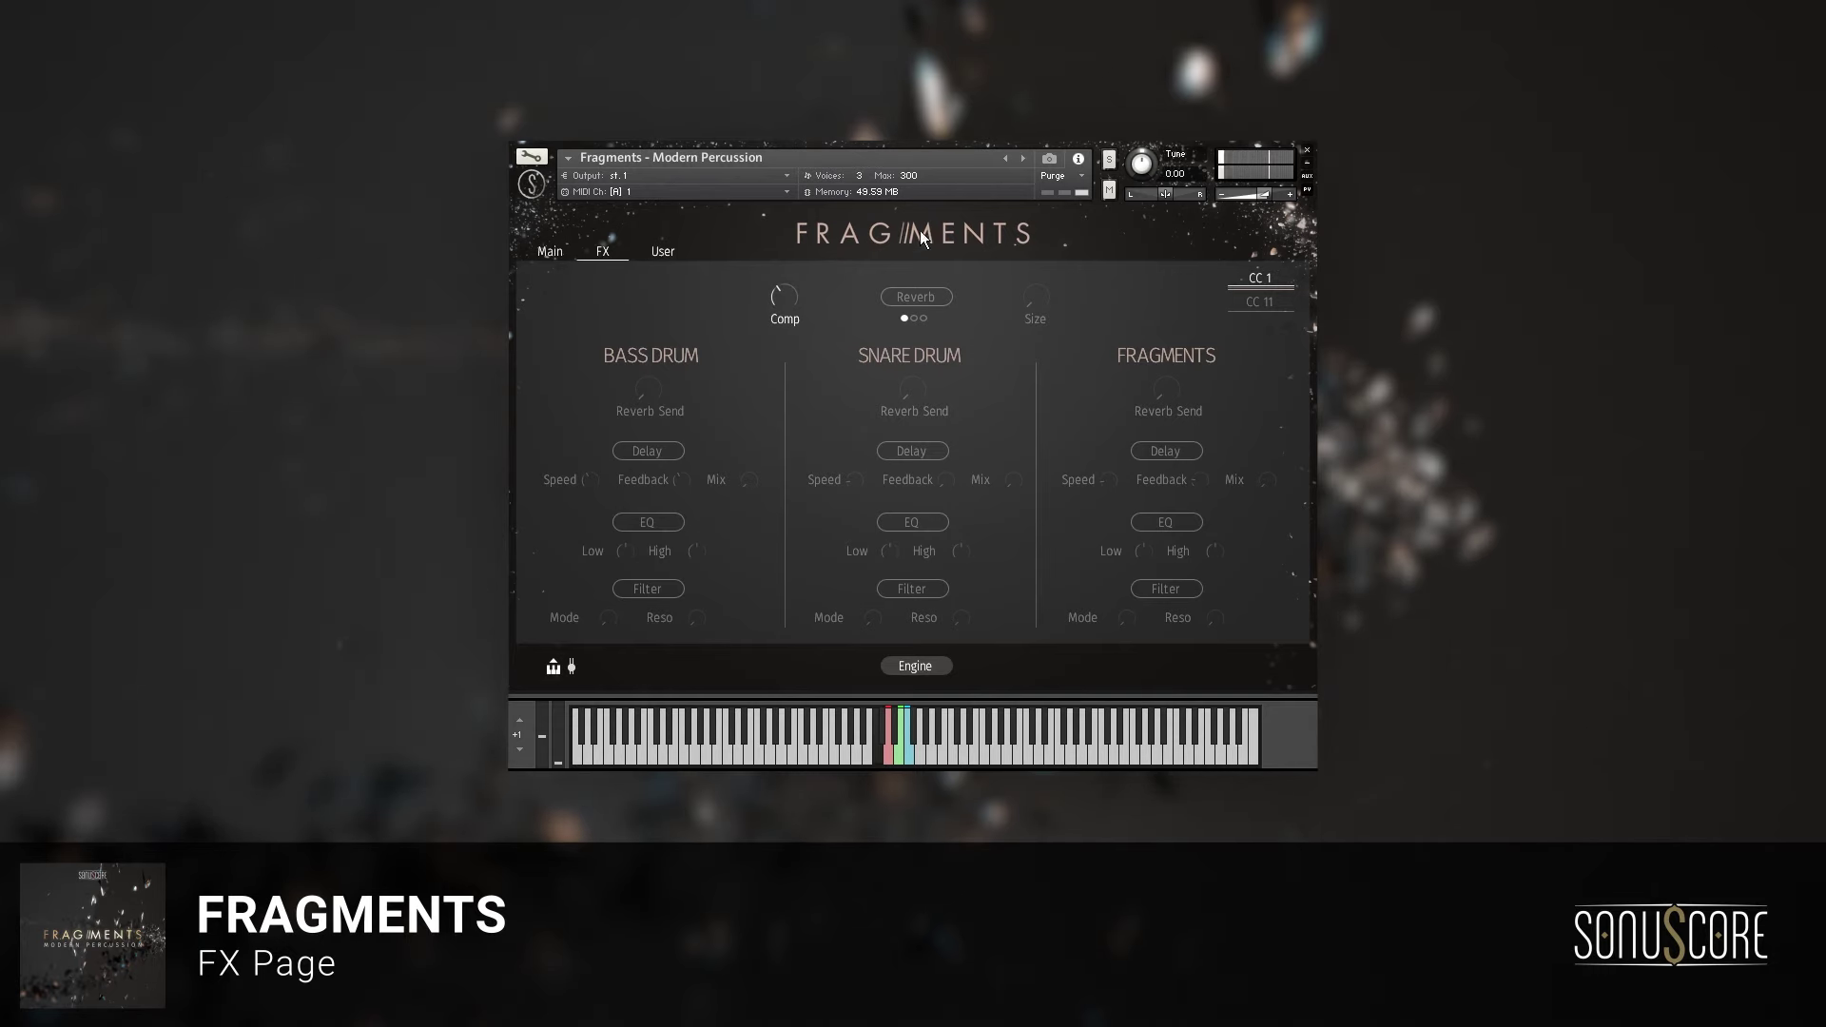
# Enable reverb with 1.2k ms size, Fragments send at -12.2 dB and snare send at -19.3 dB
pyautogui.click(938, 301)
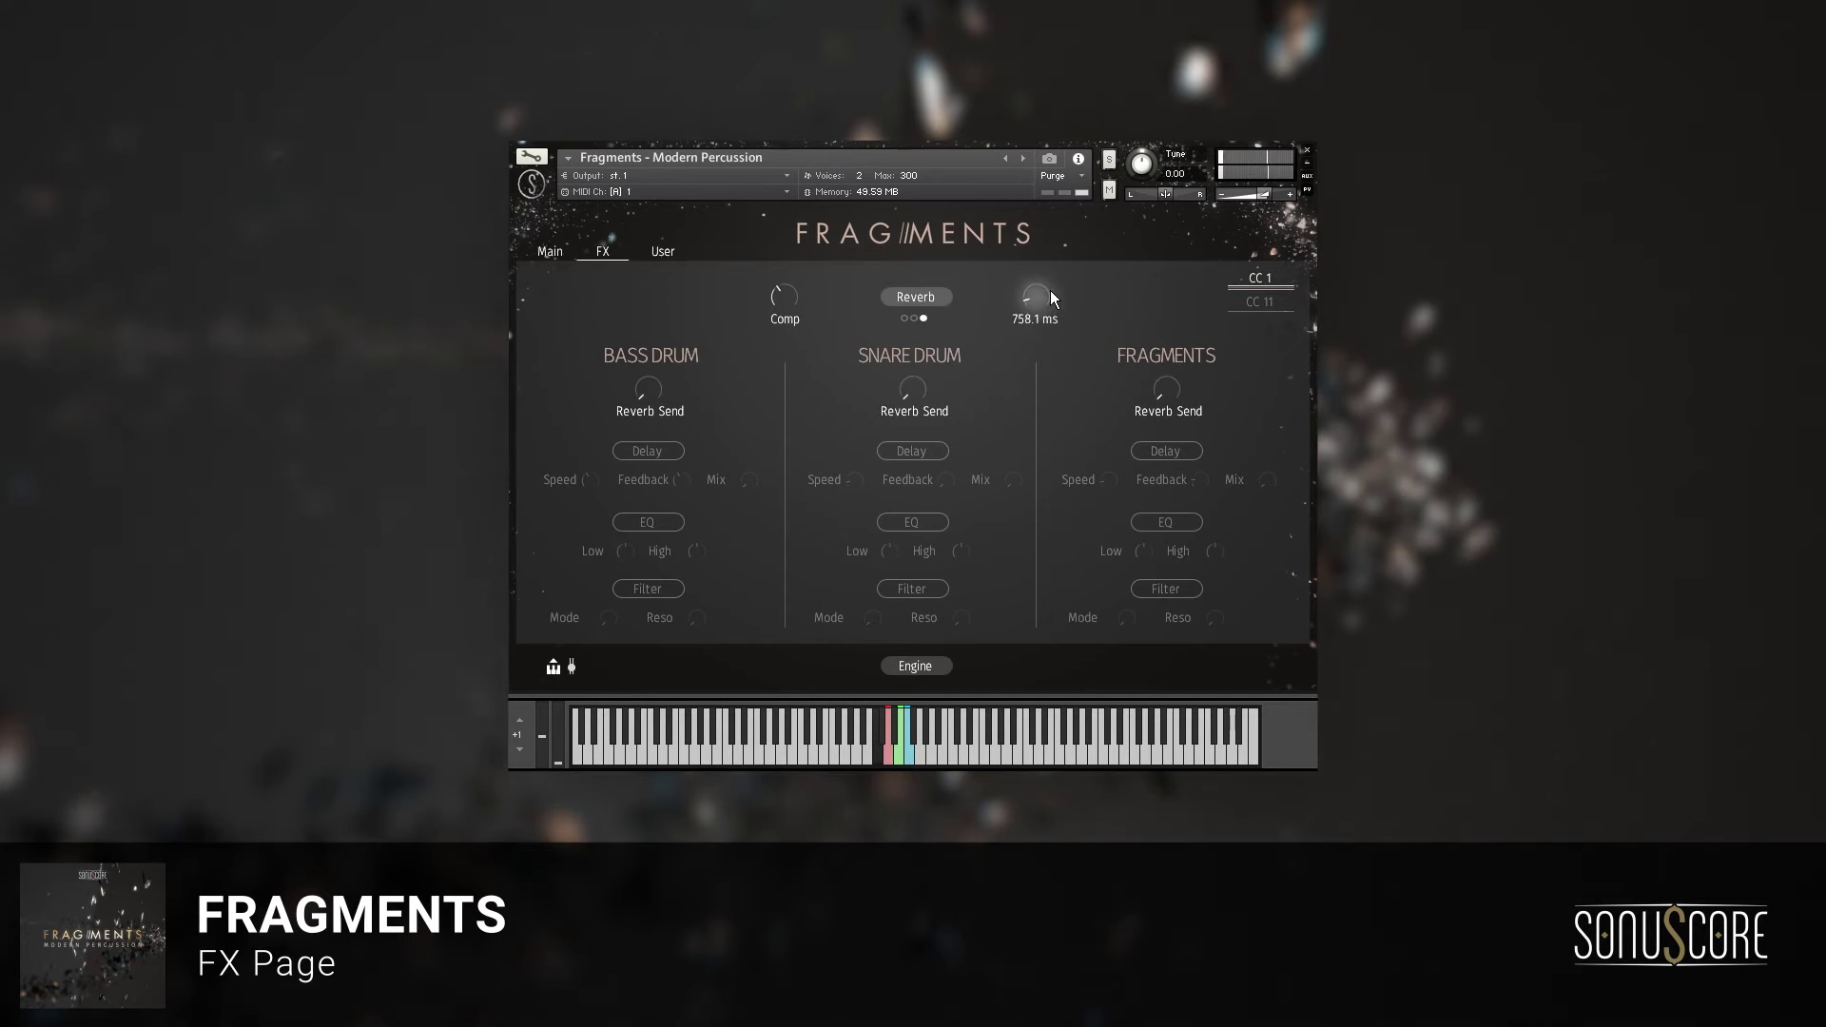
pyautogui.moveTo(1052, 290); pyautogui.dragTo(1059, 279)
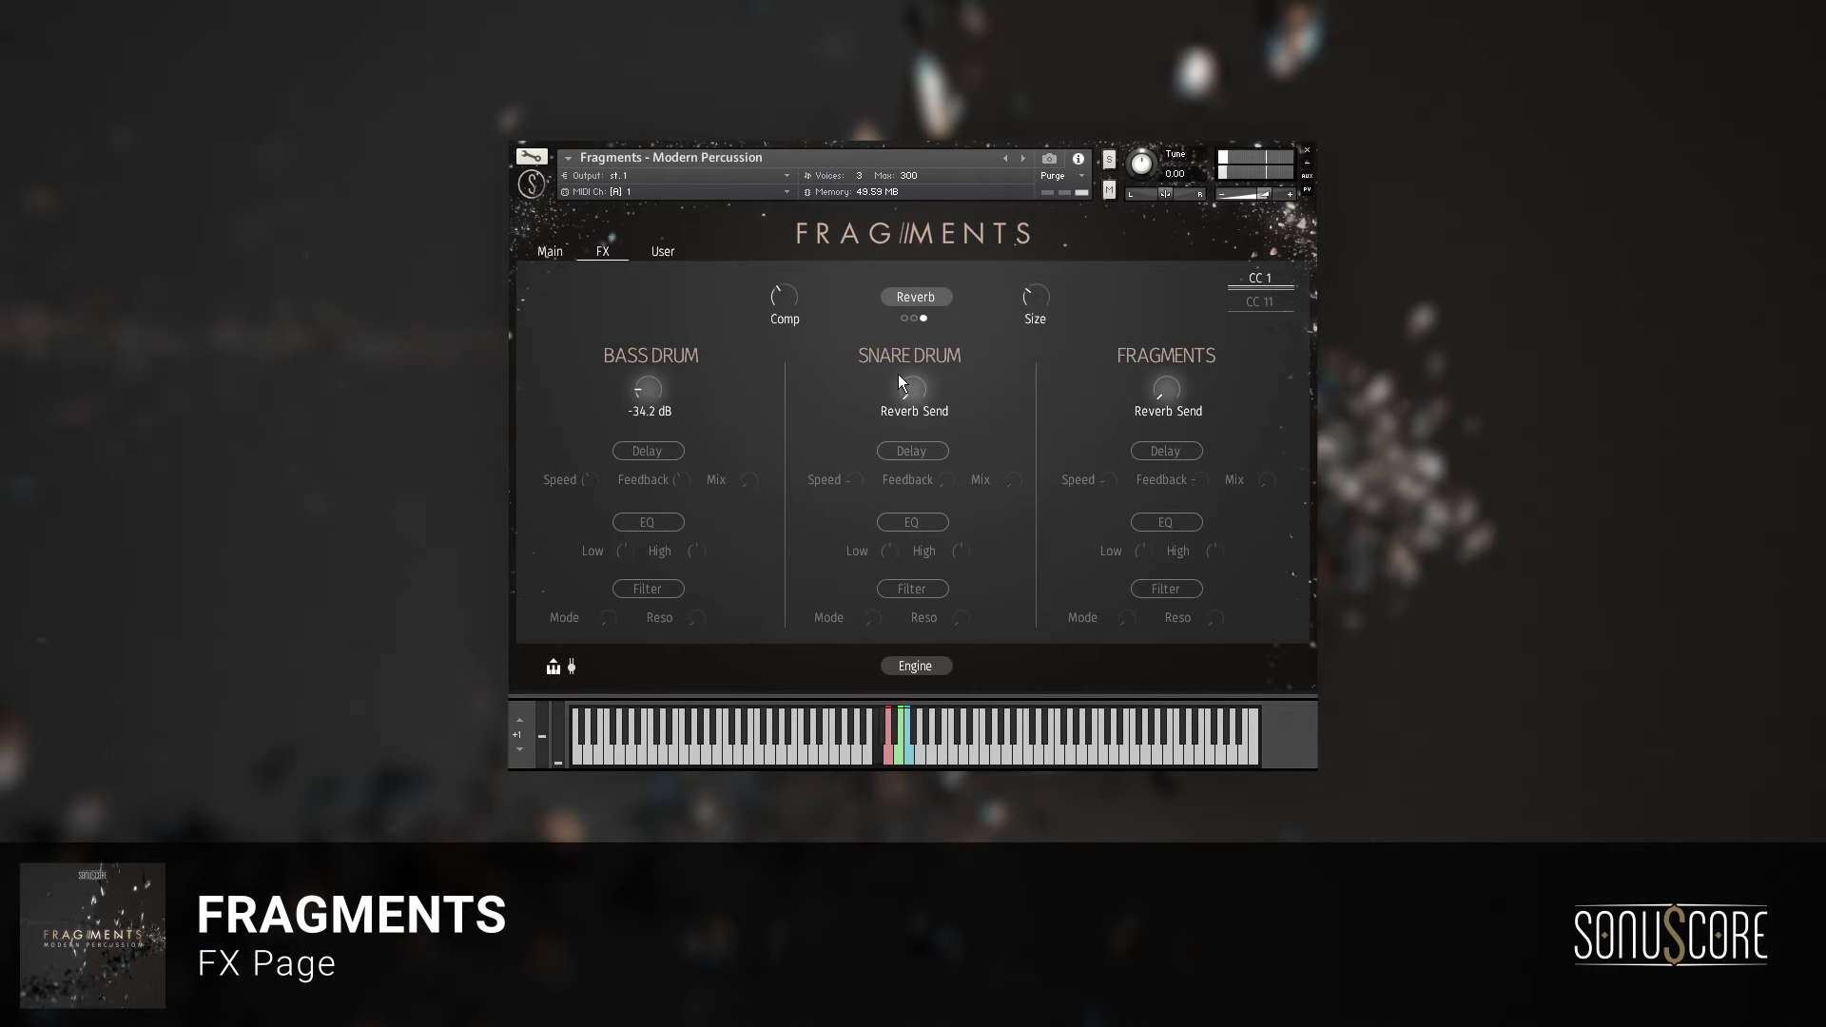
pyautogui.moveTo(899, 376); pyautogui.dragTo(918, 369)
pyautogui.click(1181, 365)
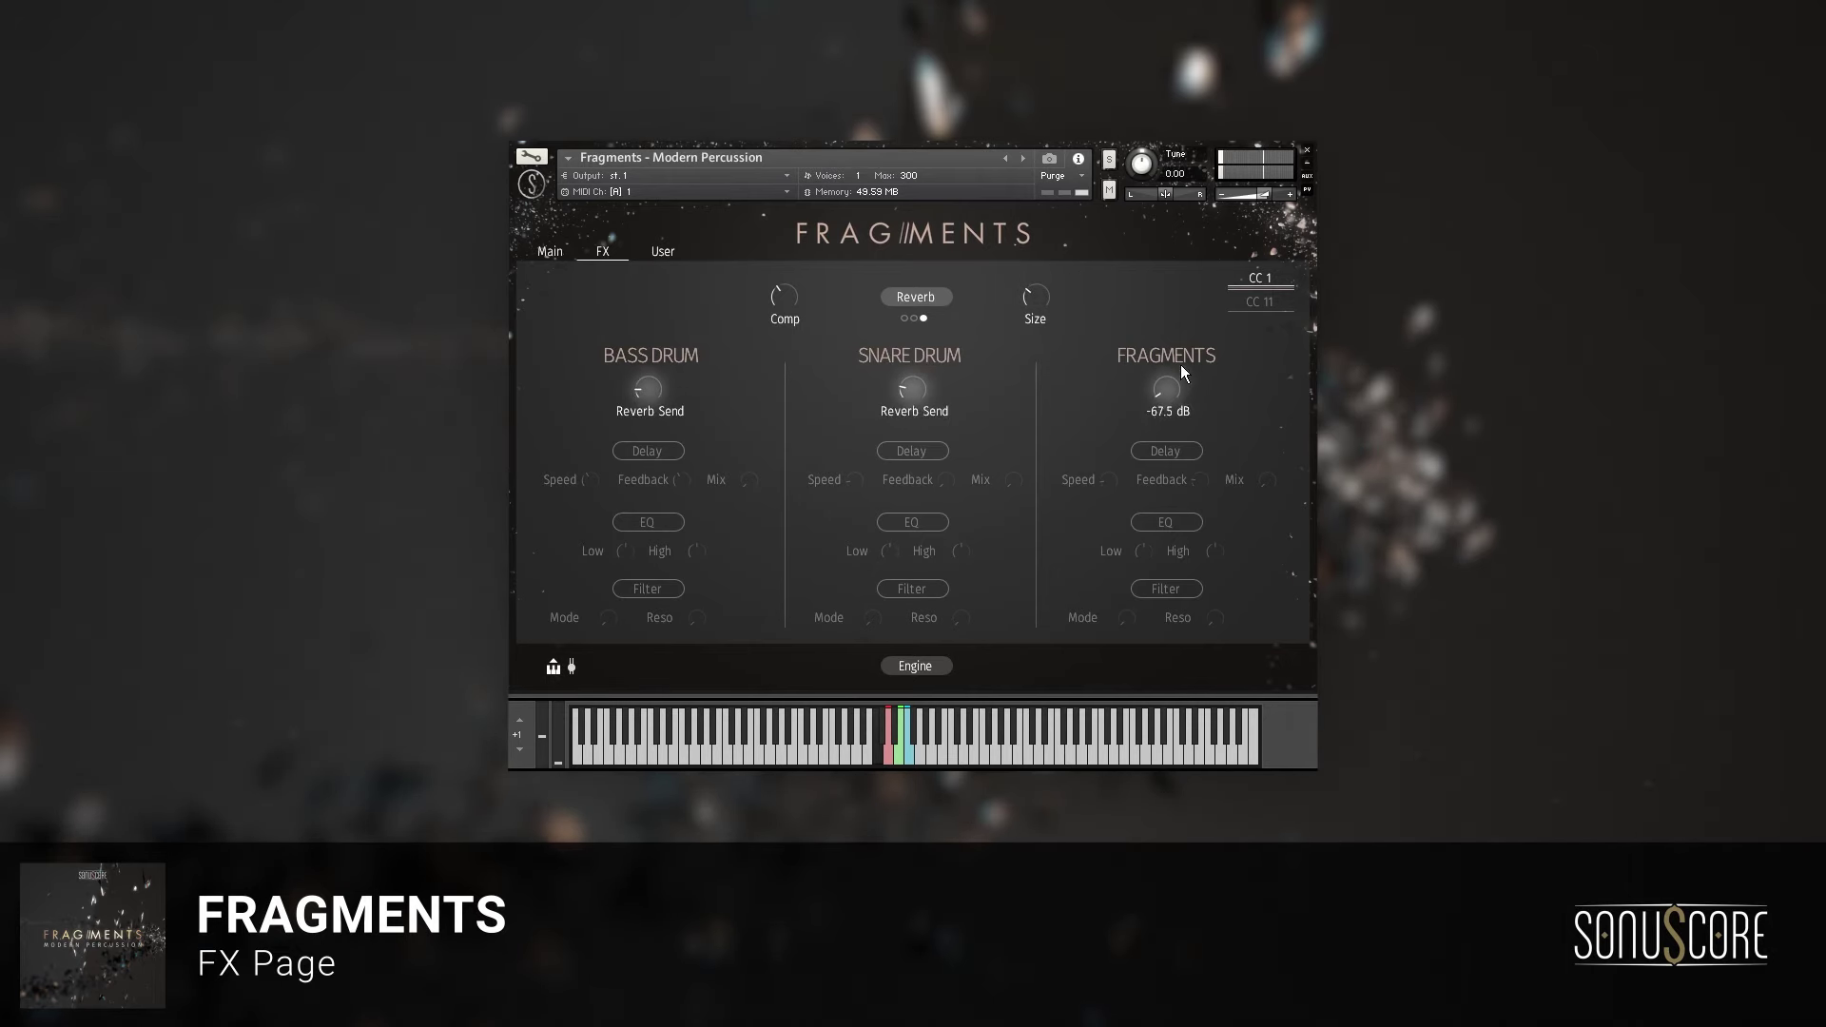
pyautogui.moveTo(1189, 340); pyautogui.dragTo(1176, 340)
pyautogui.moveTo(915, 387); pyautogui.dragTo(925, 379)
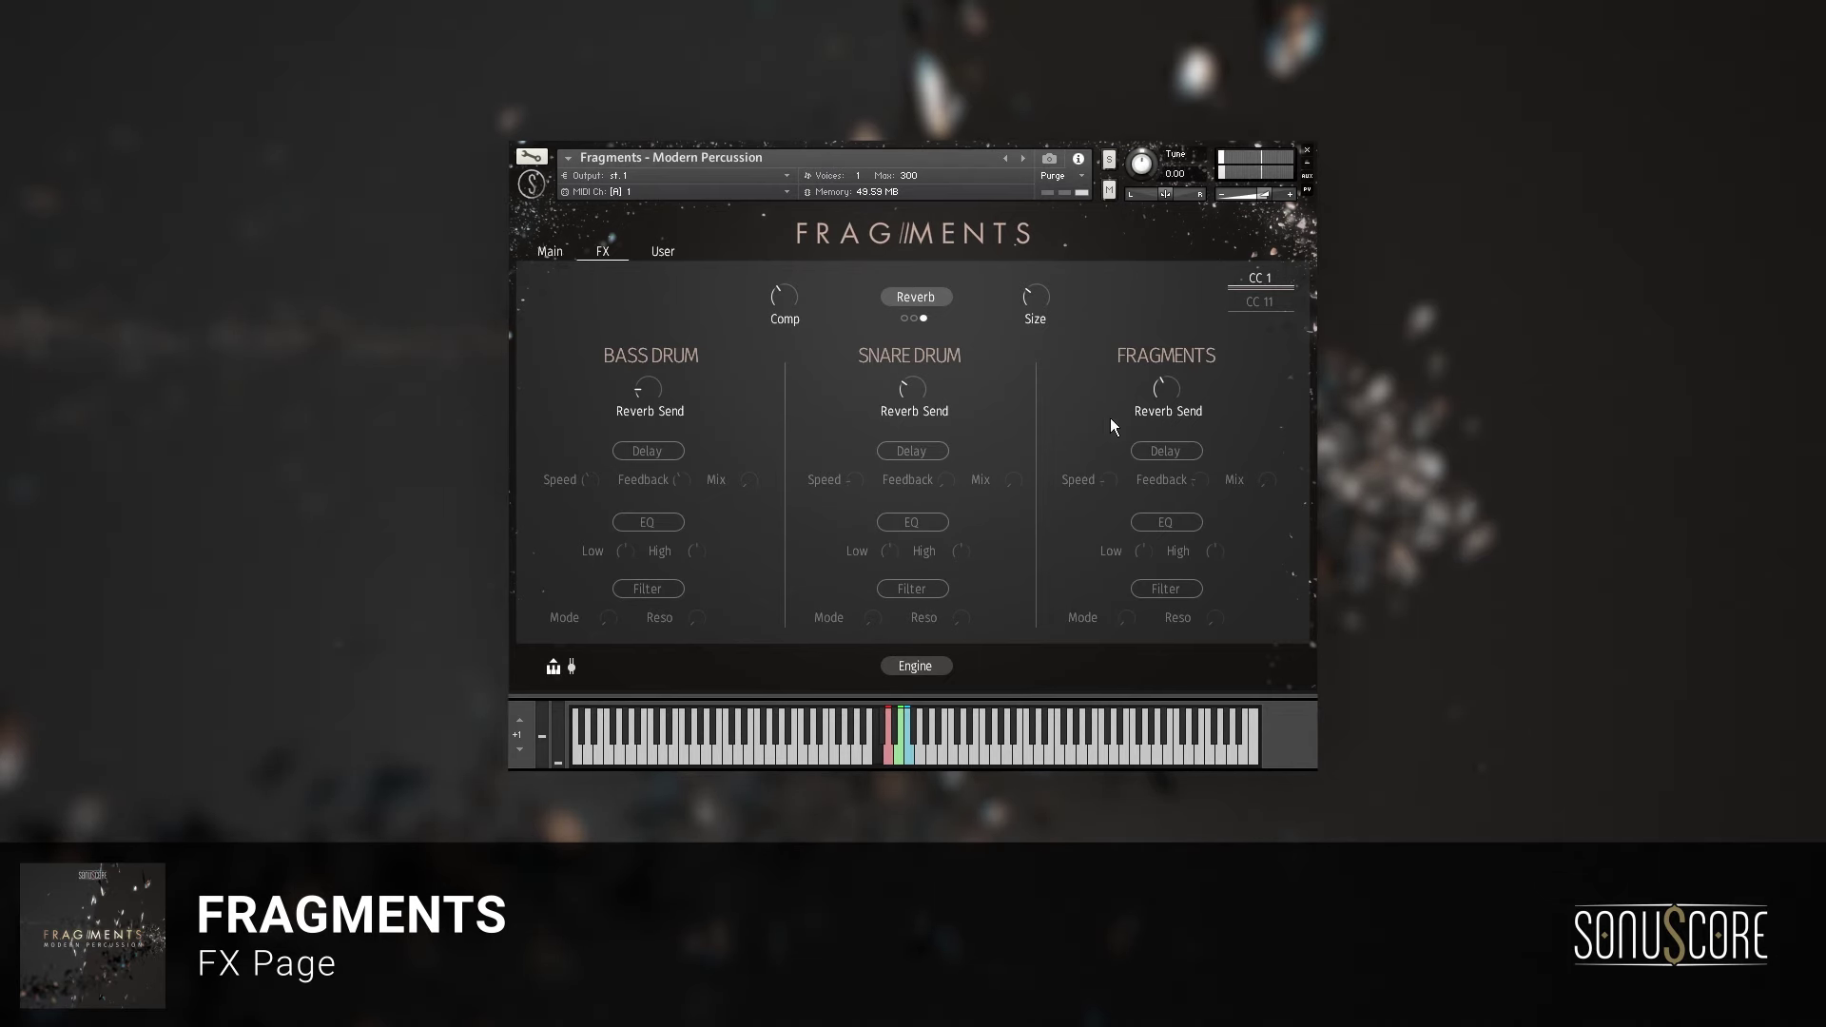
# Enable delay on Fragments with 3.7 dB mix and on the snare with 20% feedback
pyautogui.click(1169, 453)
pyautogui.moveTo(1268, 481); pyautogui.dragTo(1287, 451)
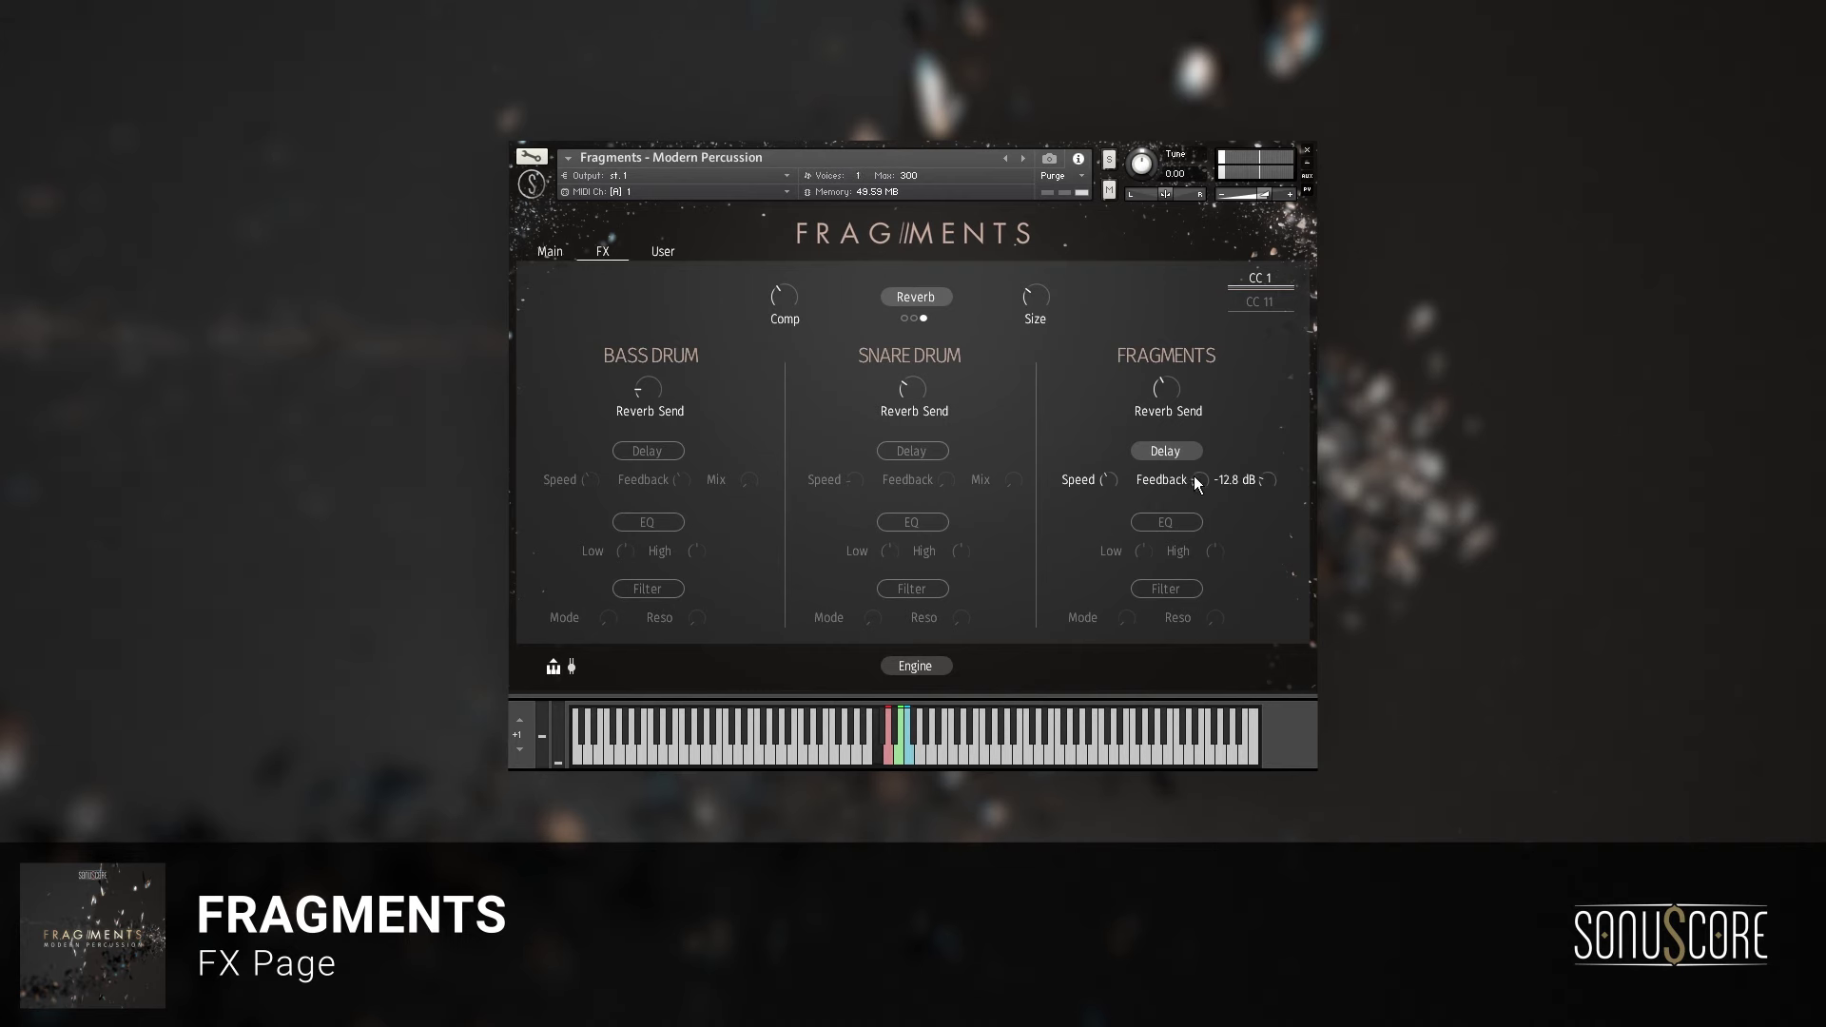
pyautogui.click(925, 453)
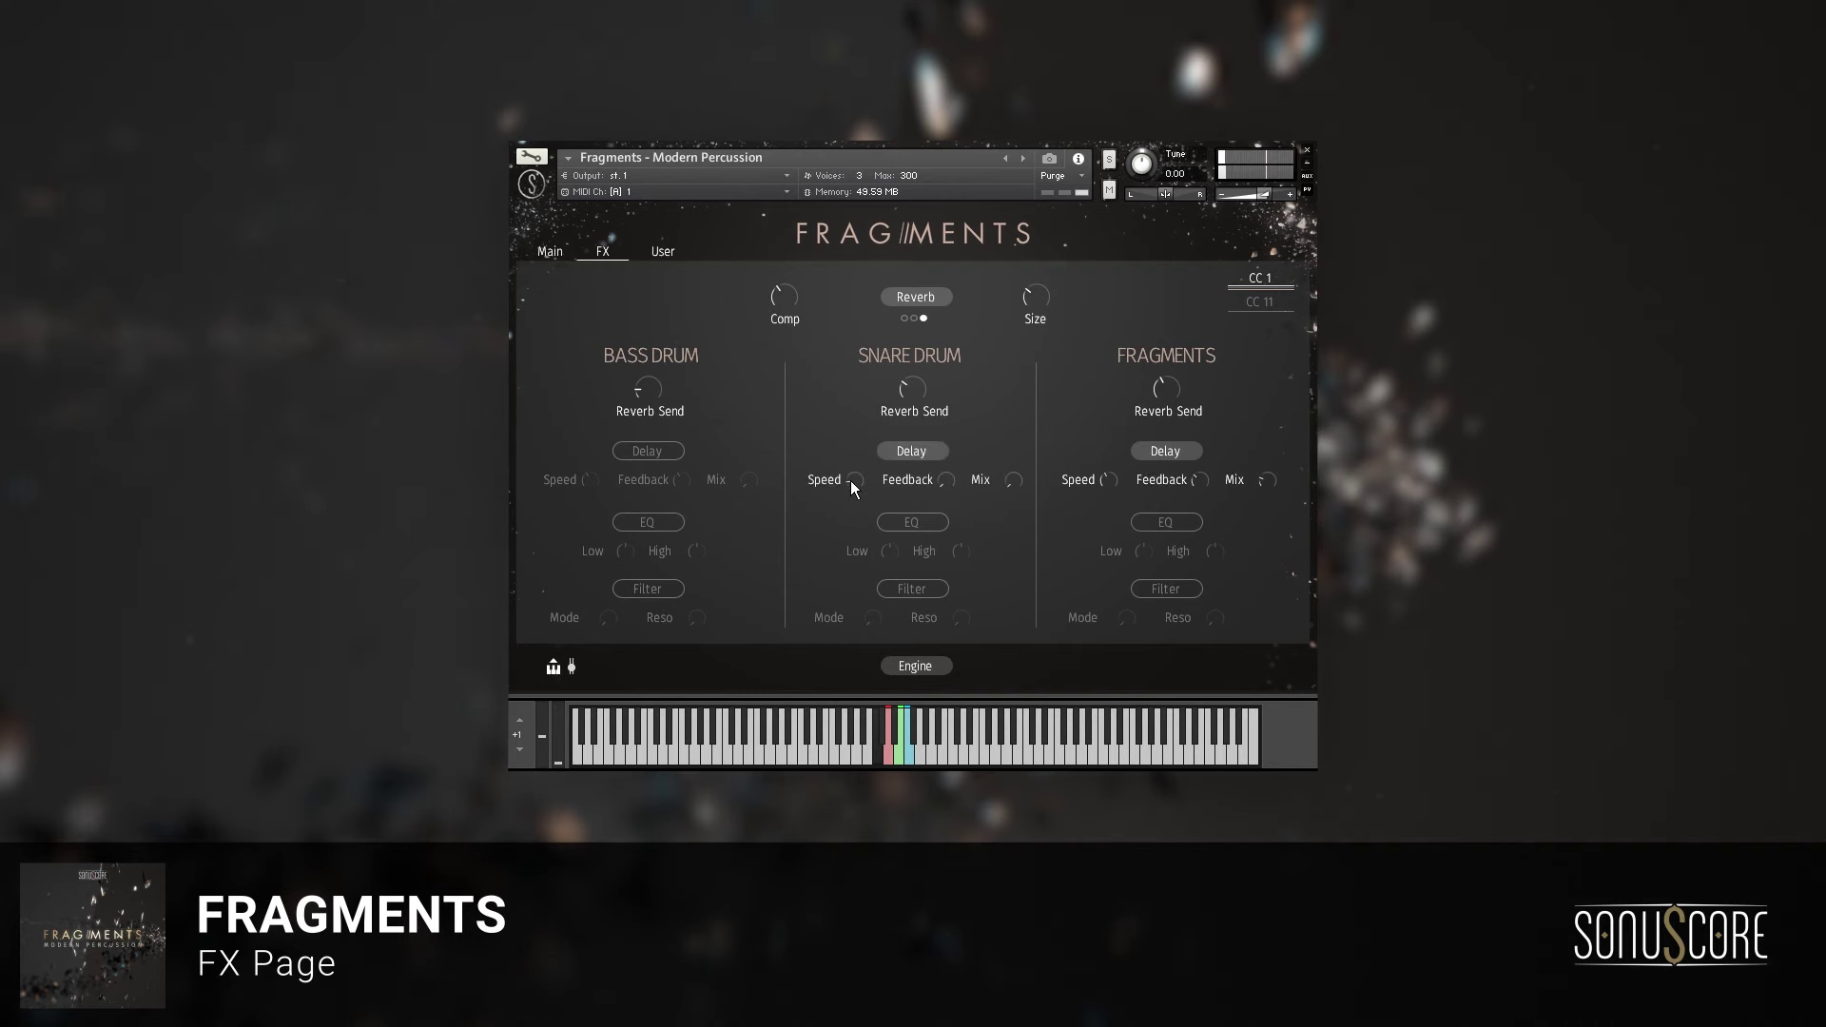
pyautogui.moveTo(946, 482); pyautogui.dragTo(1023, 473)
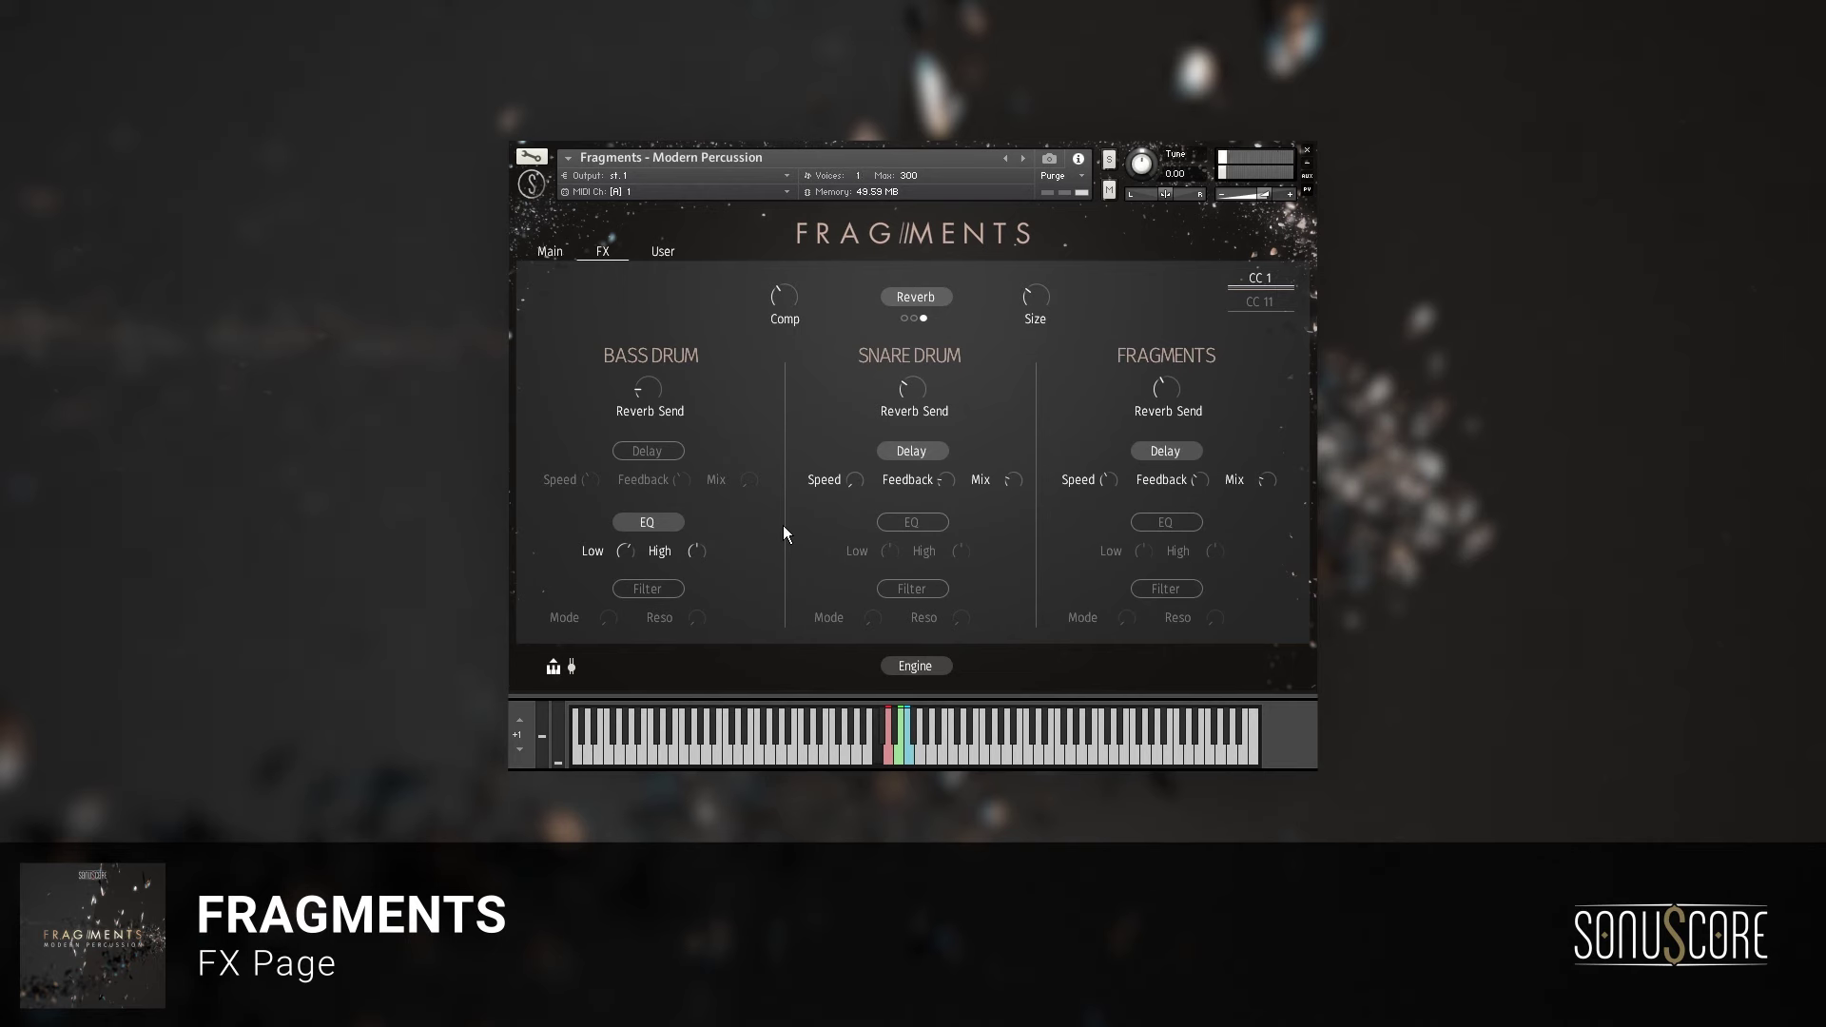
# Enable the Fragments filter and set its resonance to about 34%, after first raising it to 48%
pyautogui.click(1145, 586)
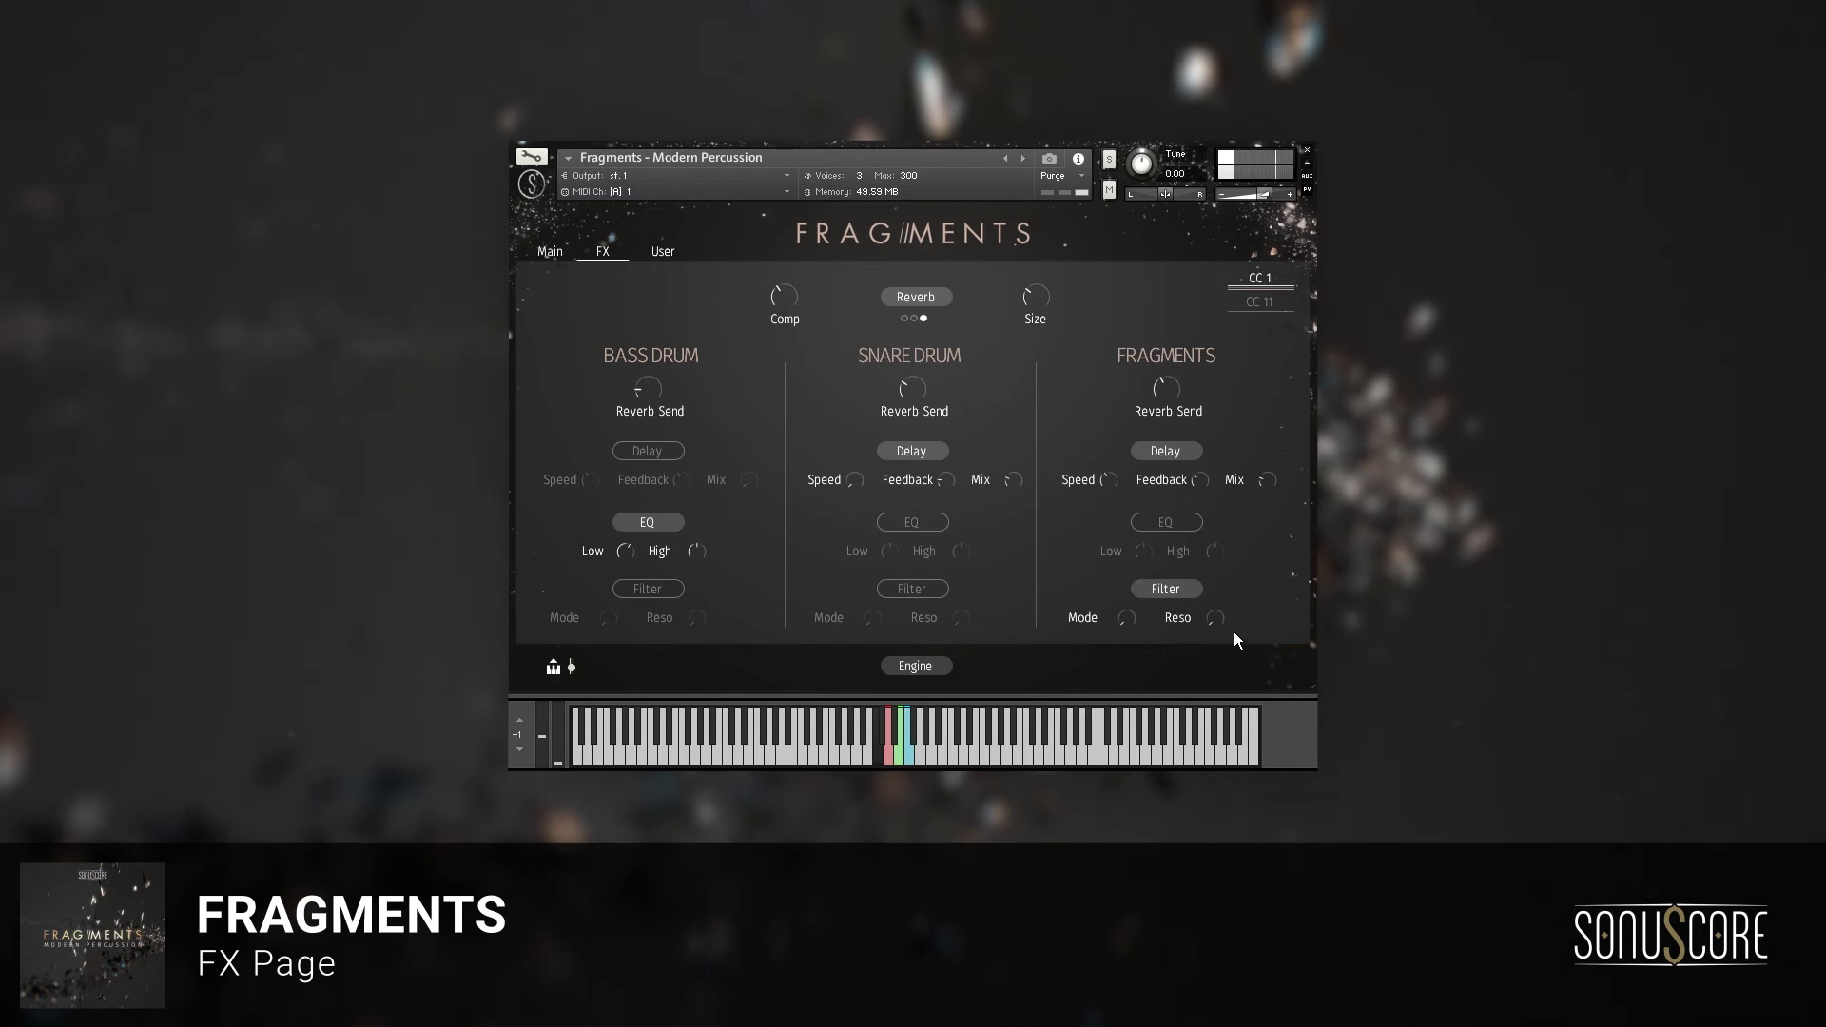
pyautogui.moveTo(1218, 618); pyautogui.dragTo(1242, 517)
pyautogui.moveTo(1214, 660); pyautogui.dragTo(1218, 666)
# Drop an audio file from the browser onto the Snare Drum pad on the User page
pyautogui.click(660, 251)
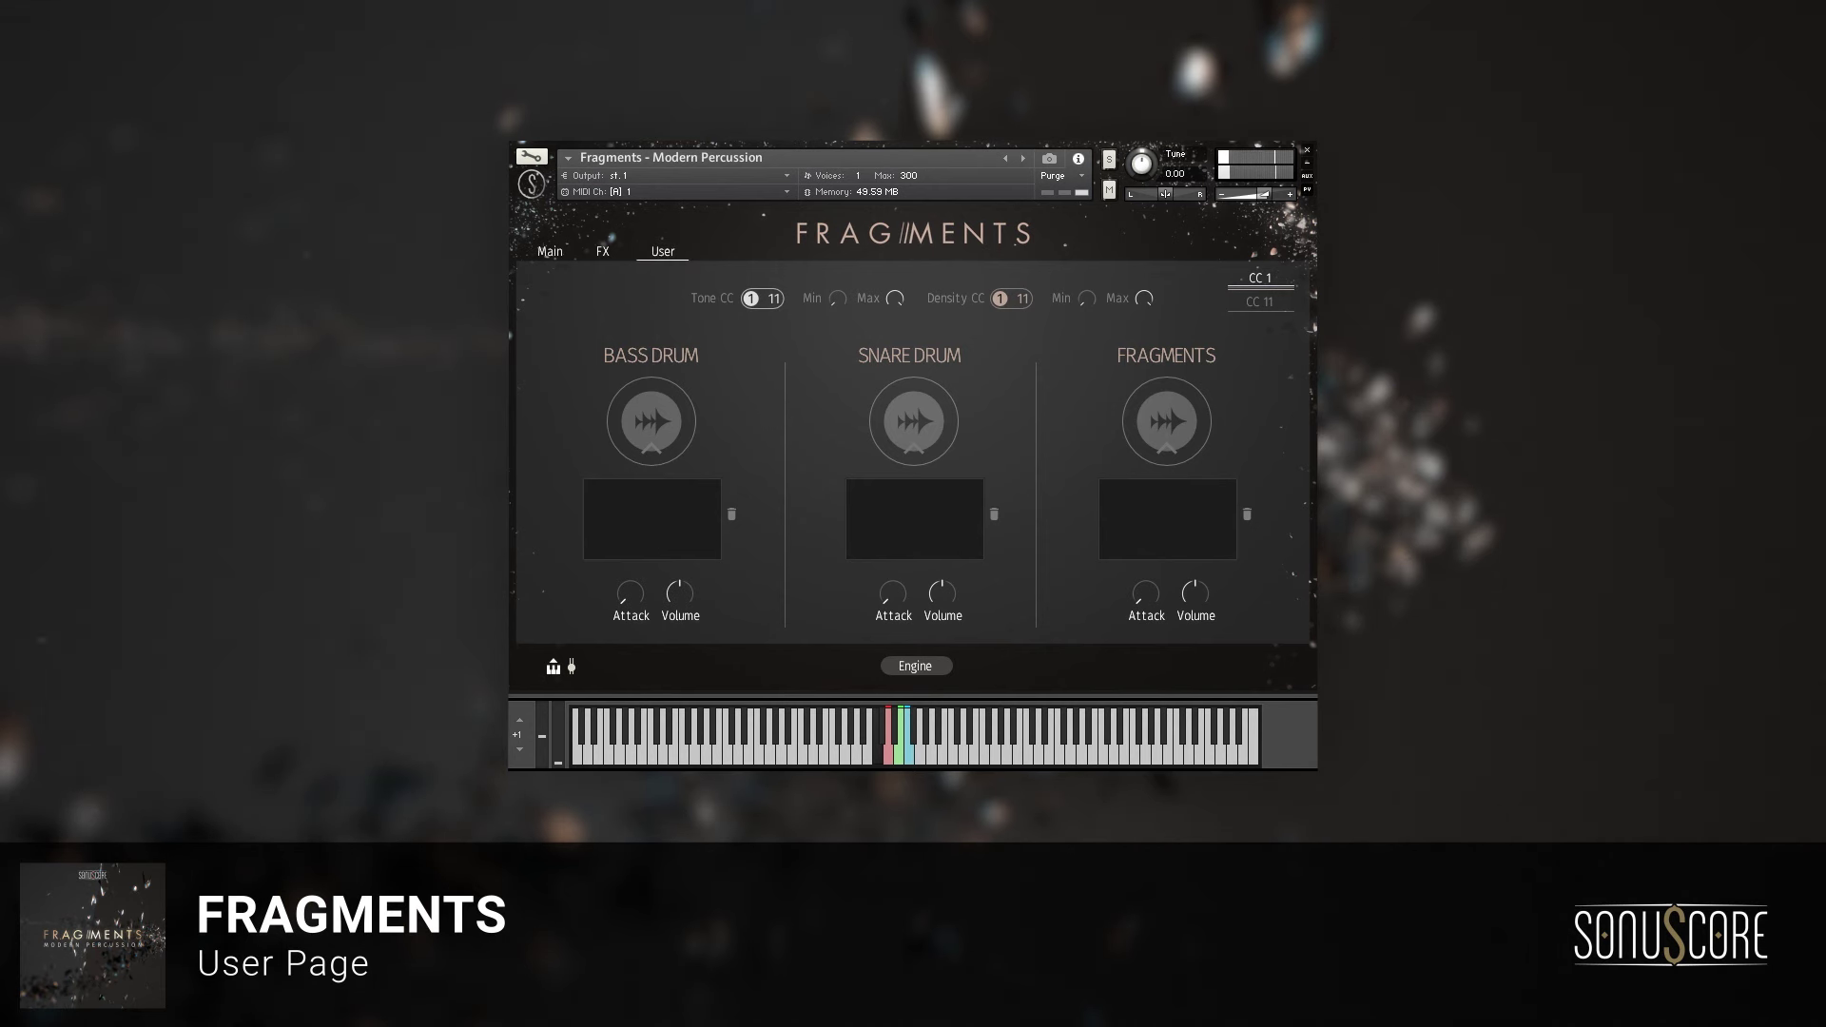
pyautogui.moveTo(809, 418); pyautogui.dragTo(917, 421)
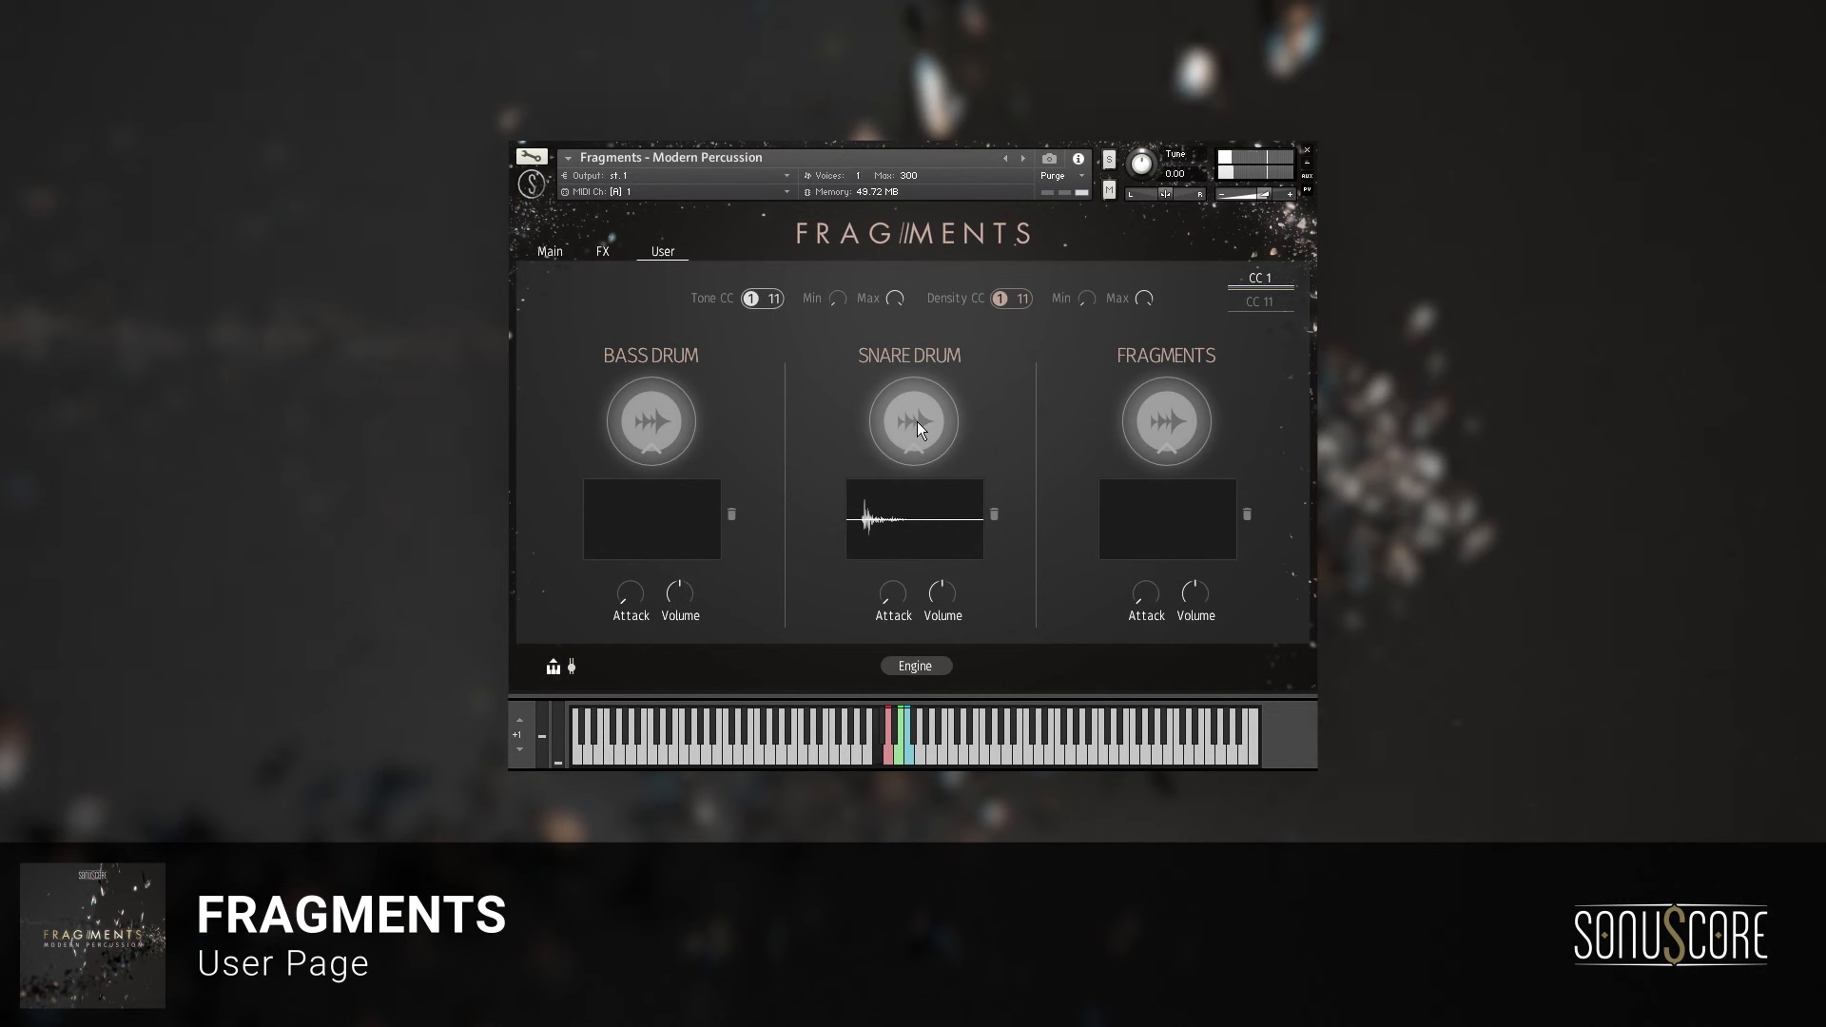